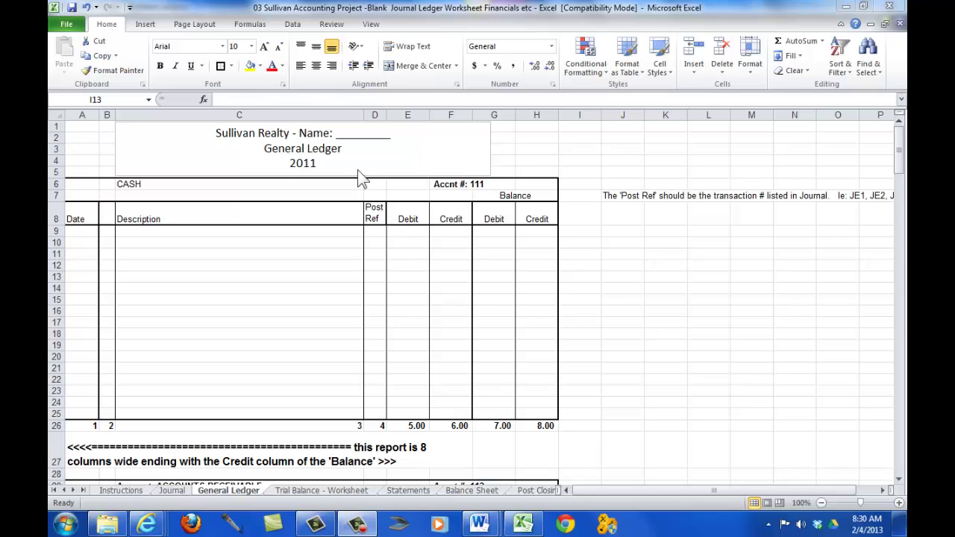
Open and dismiss the cell Borders list without applying a border style.
click(232, 66)
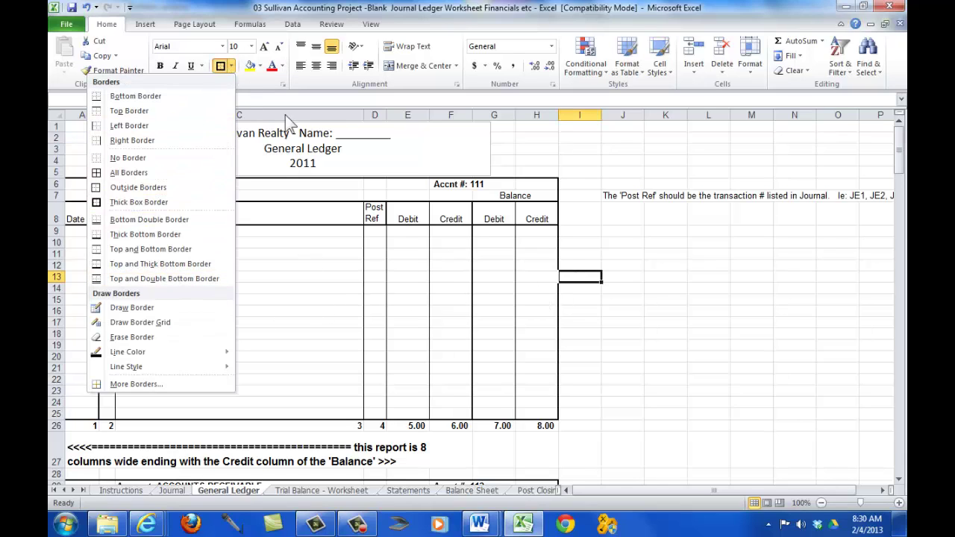
click(622, 339)
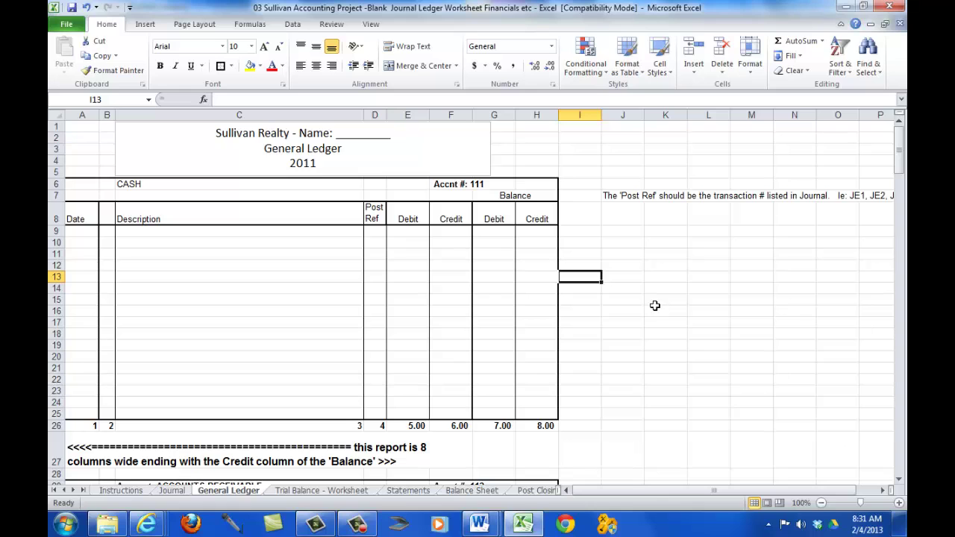
Preview the blank General Ledger printout and page through its 15 pages.
key(ctrl+p)
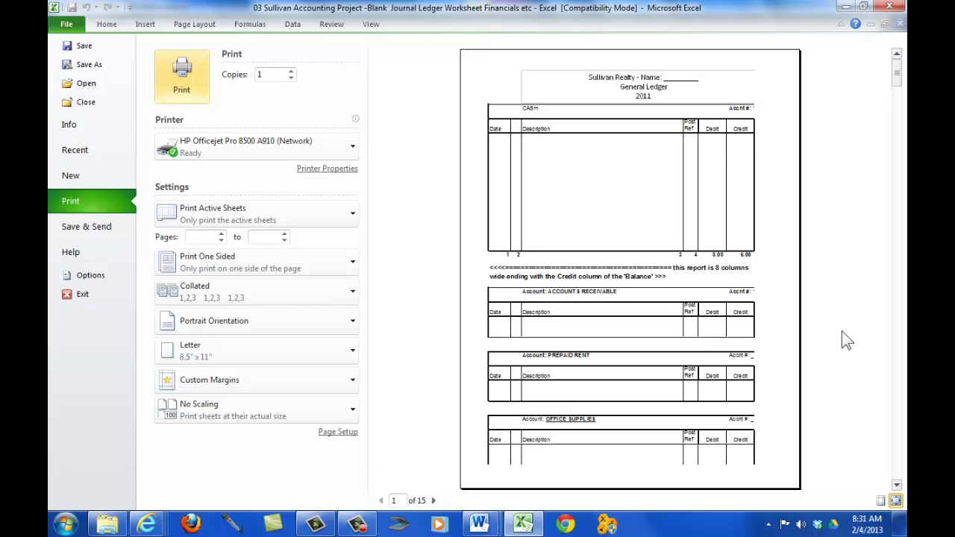
click(899, 479)
click(898, 479)
click(899, 479)
click(899, 479)
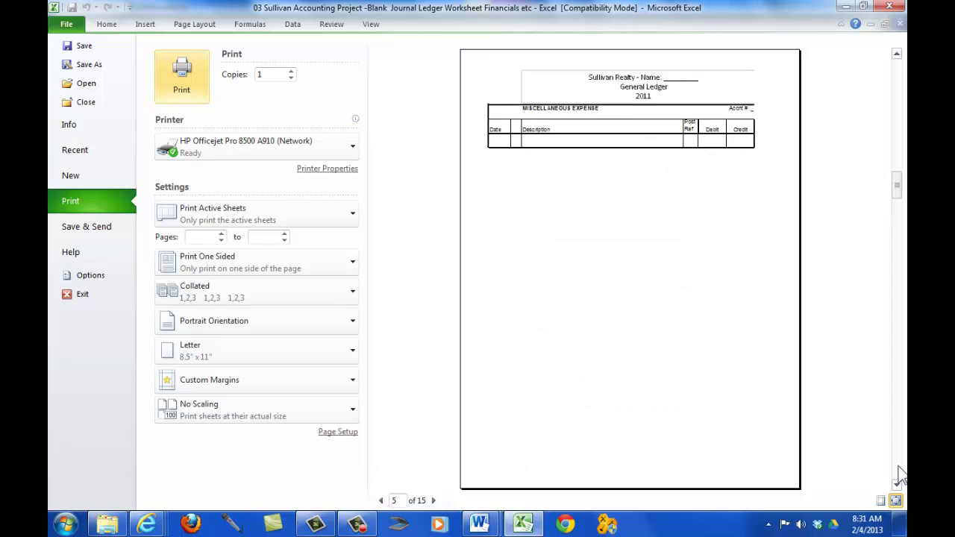
click(898, 479)
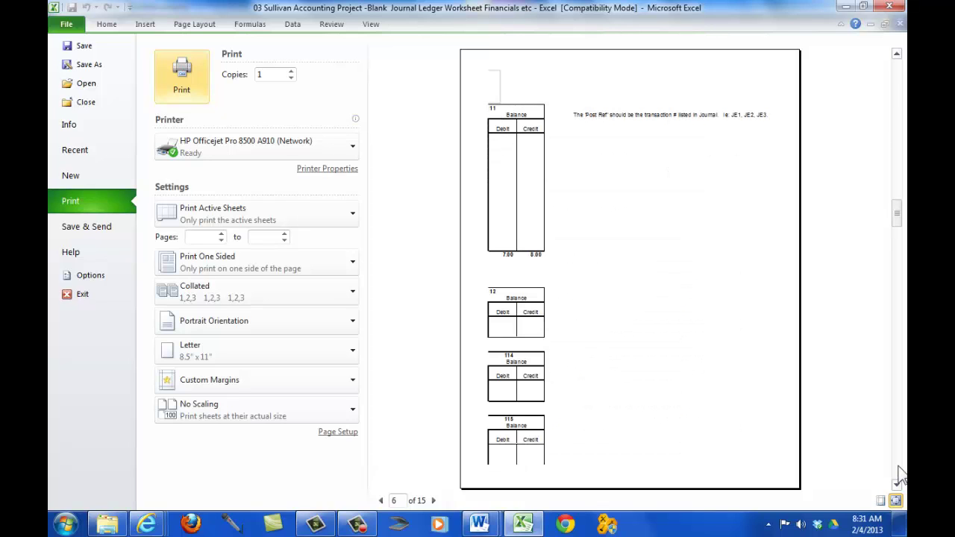
click(898, 479)
click(898, 479)
click(898, 479)
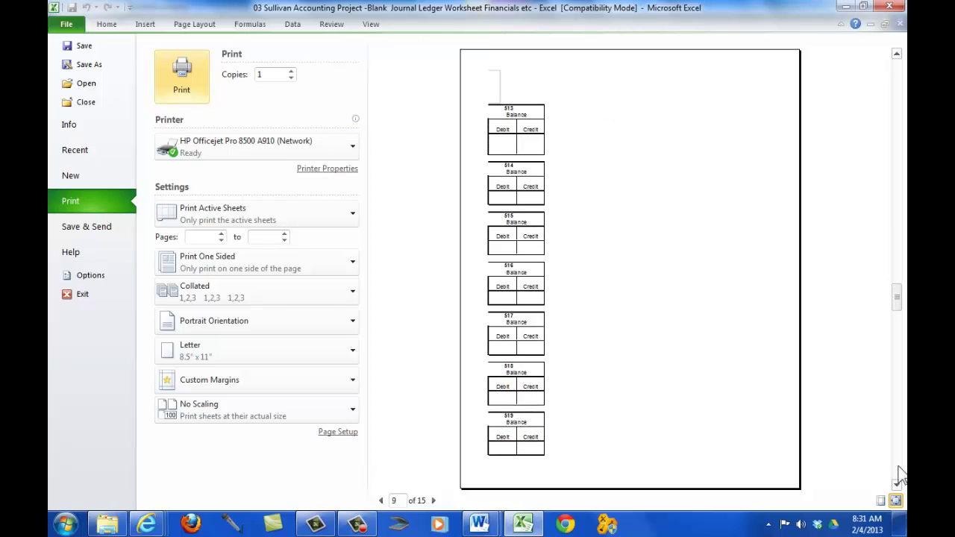
click(898, 479)
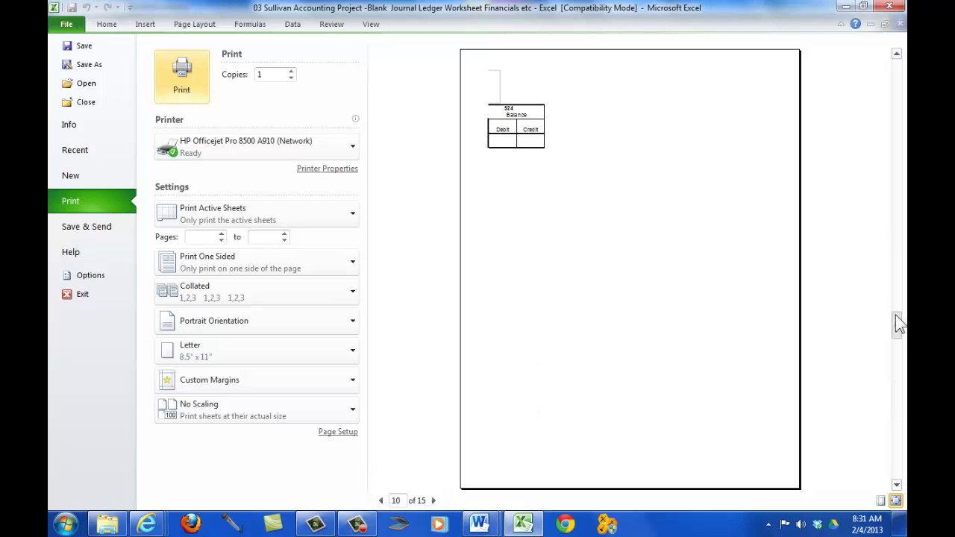
drag(896, 317, 852, 77)
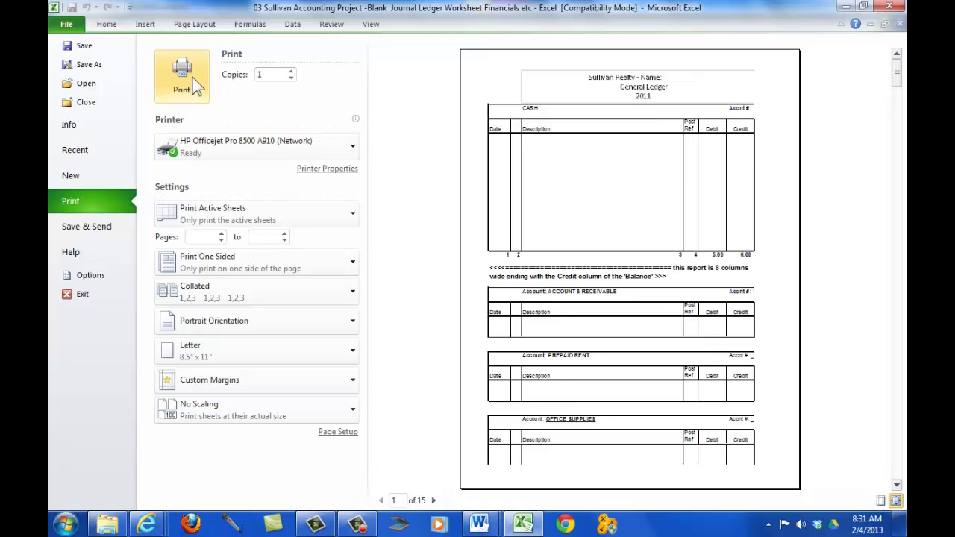
On the Page Layout tab, check the Print Area options and trial-select ledger columns A through H.
key(Escape)
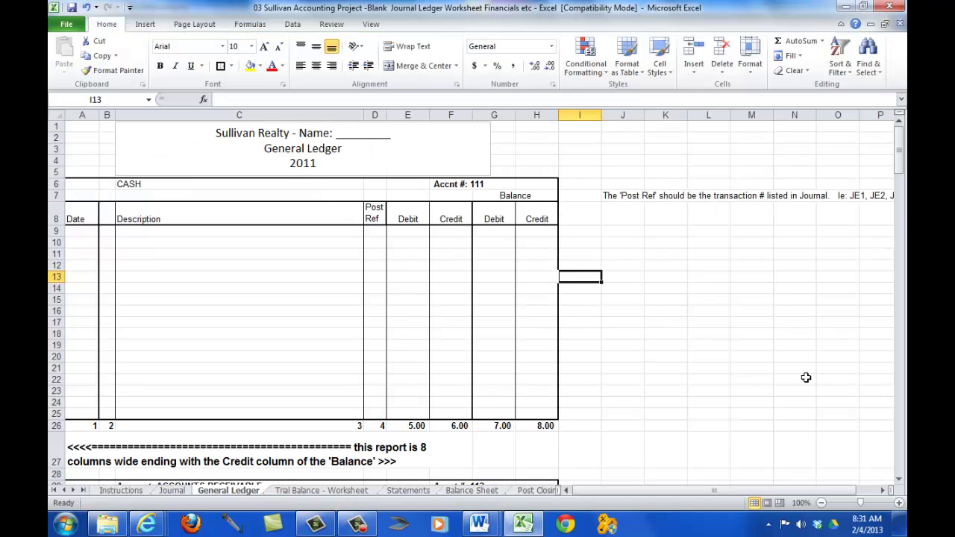
click(764, 378)
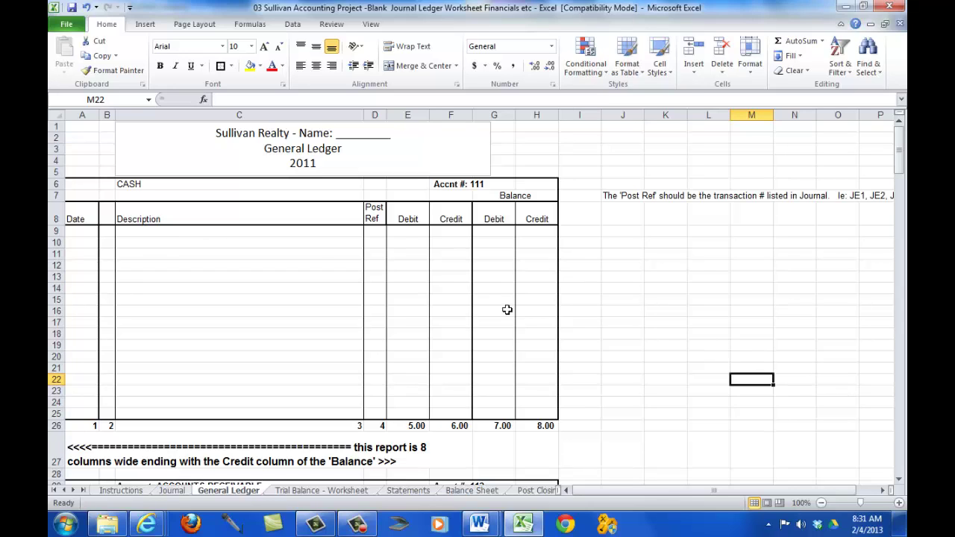
click(188, 25)
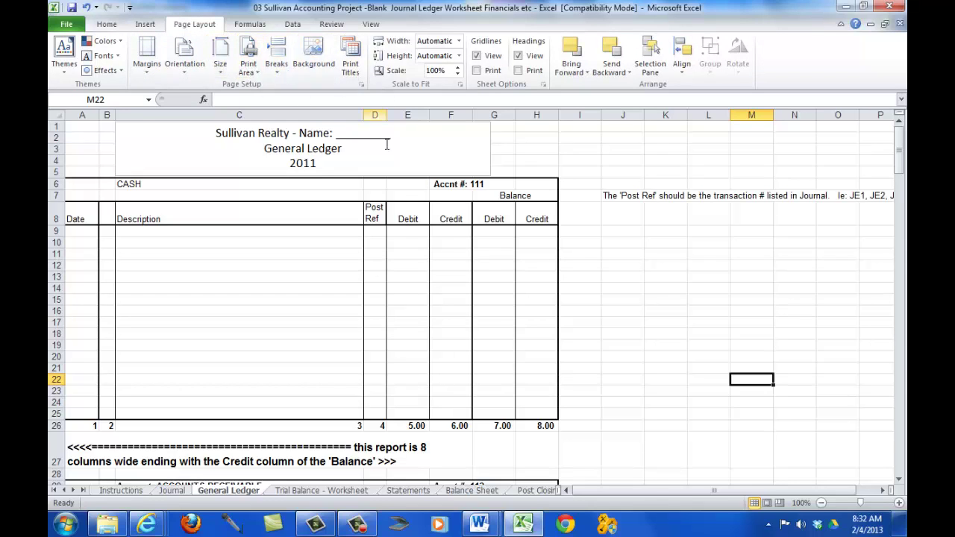
click(694, 435)
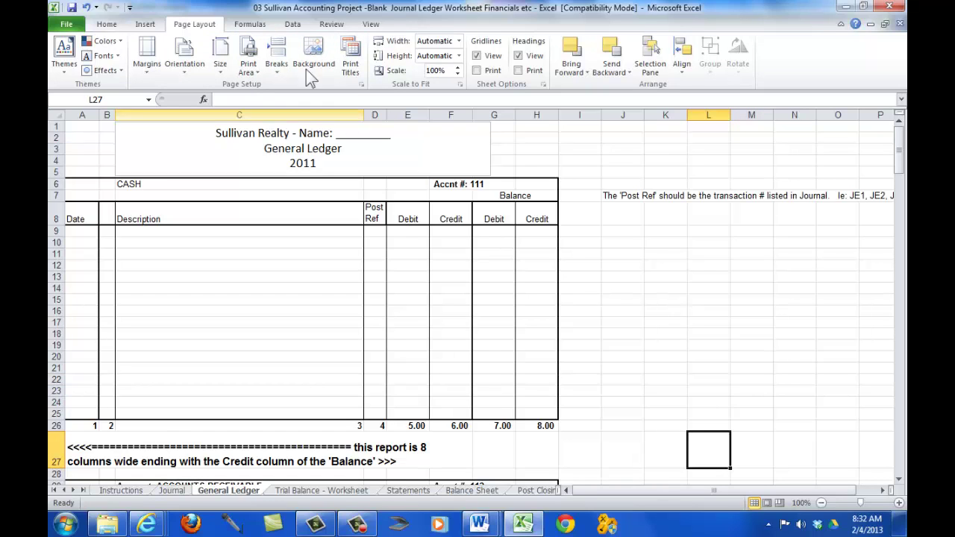
click(247, 66)
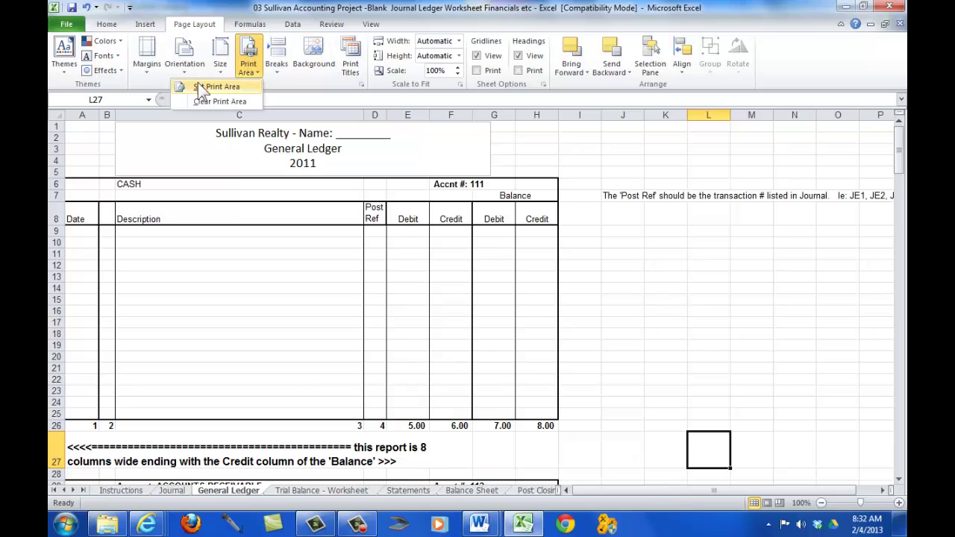
click(658, 341)
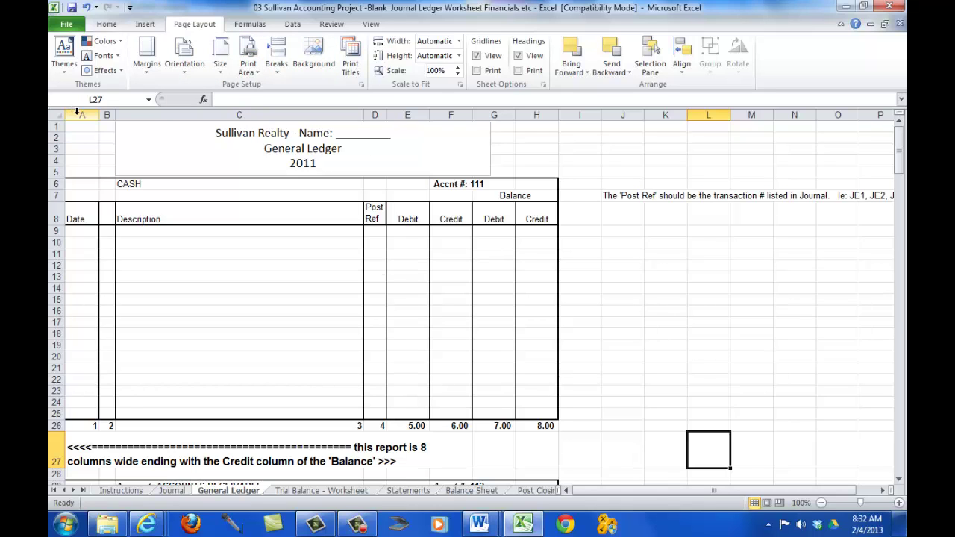
drag(77, 111, 534, 108)
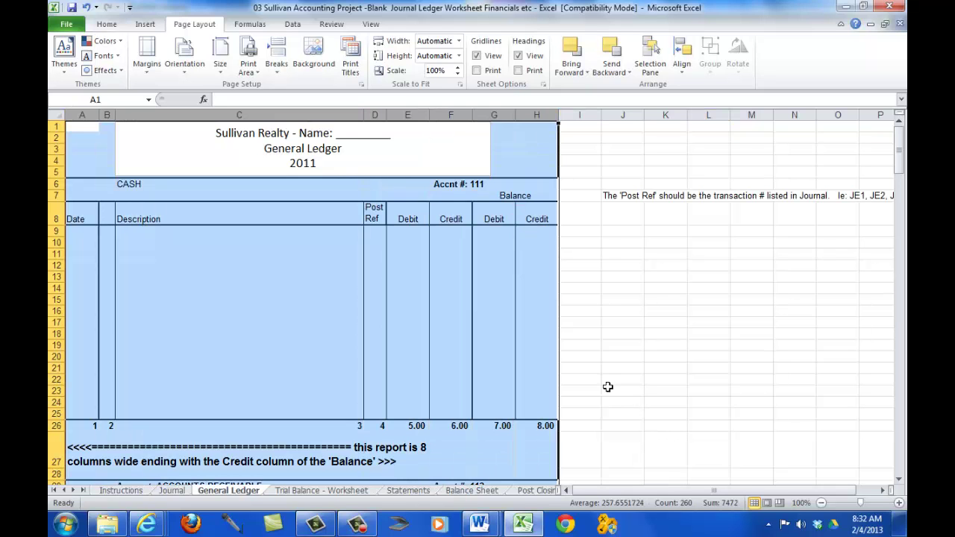
scroll(590, 386, down, 20)
scroll(592, 384, up, 20)
scroll(592, 384, up, 3)
click(616, 382)
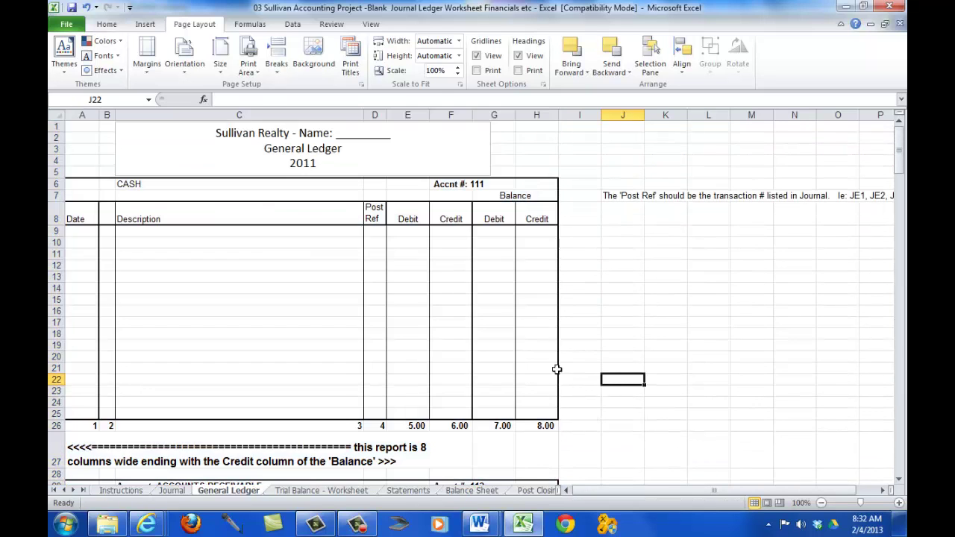
Set the CASH account block A5:H27 as the print area and preview it.
drag(69, 168, 556, 433)
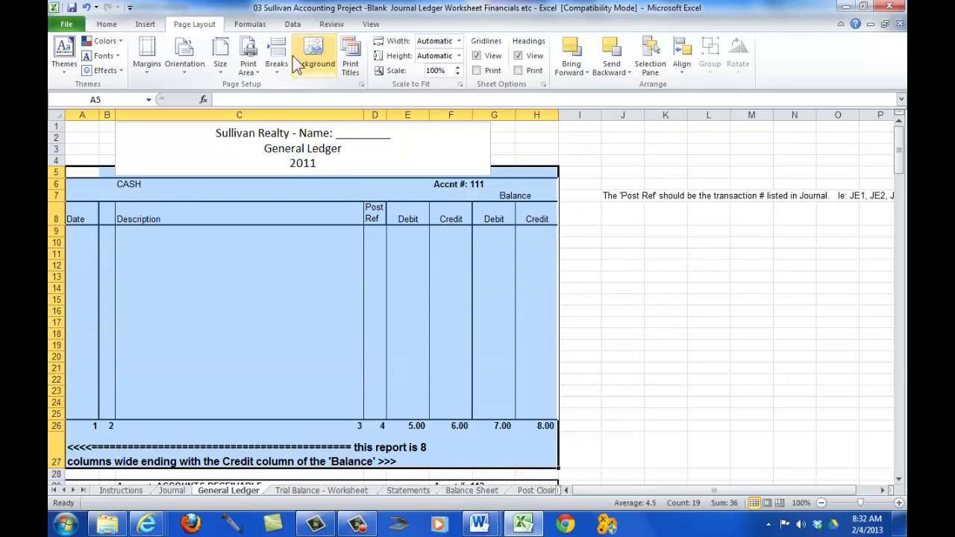
click(254, 64)
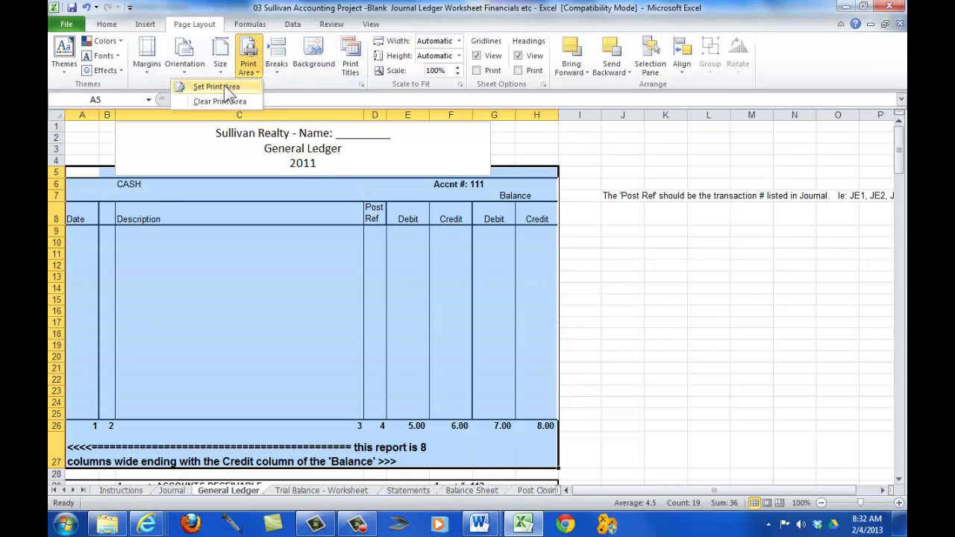
click(270, 86)
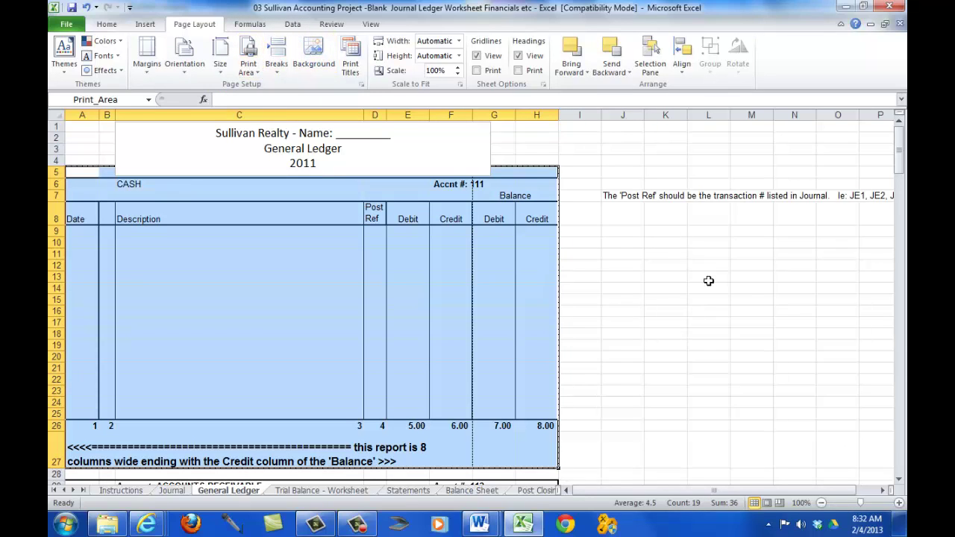
key(ctrl+p)
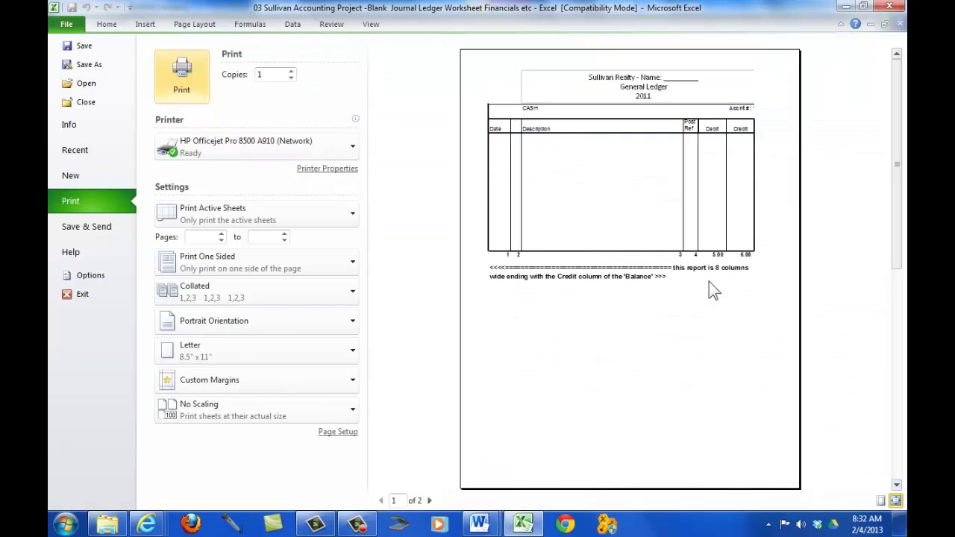
key(Escape)
Set columns A through H as the General Ledger's print area.
click(709, 285)
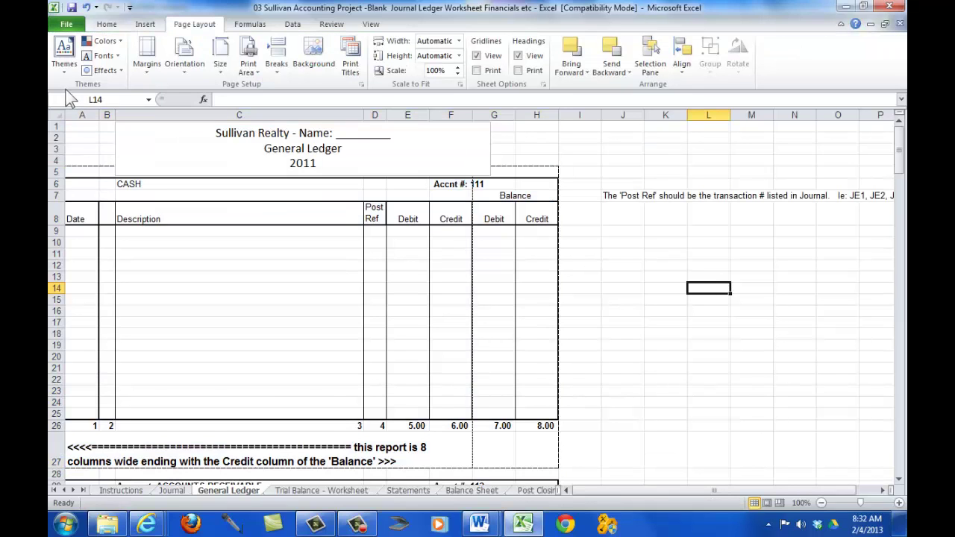
drag(82, 114, 548, 114)
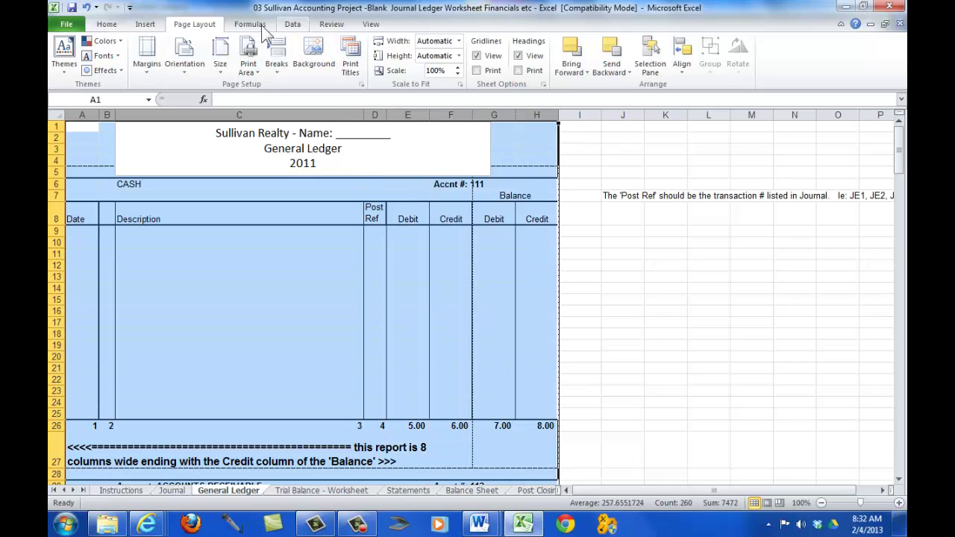
click(248, 63)
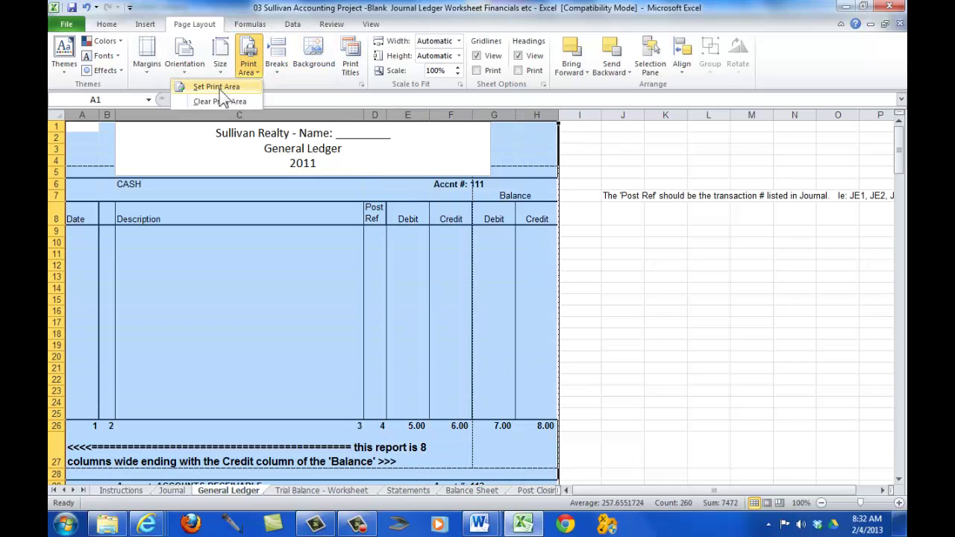
click(223, 85)
click(665, 288)
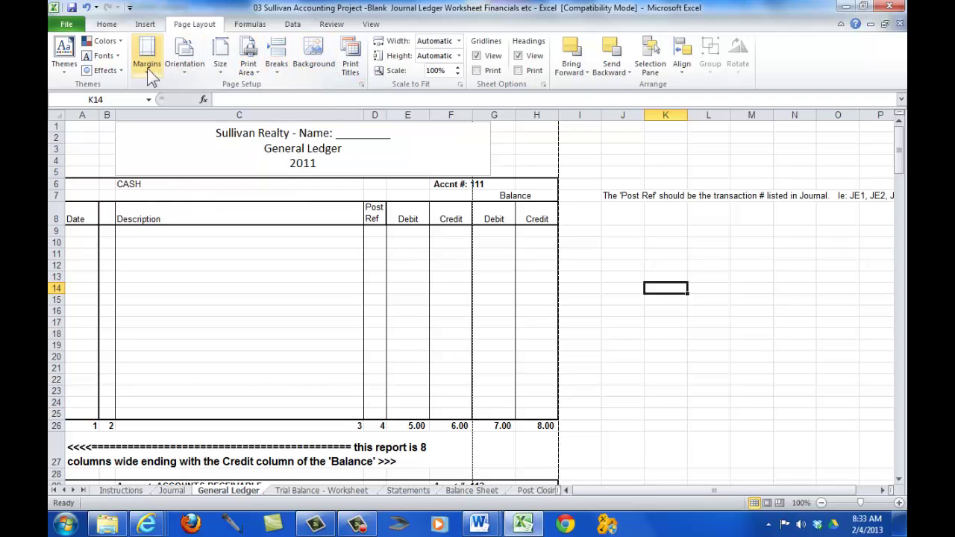
Scale the General Ledger to fit 1 page wide, leaving pages tall blank.
click(361, 85)
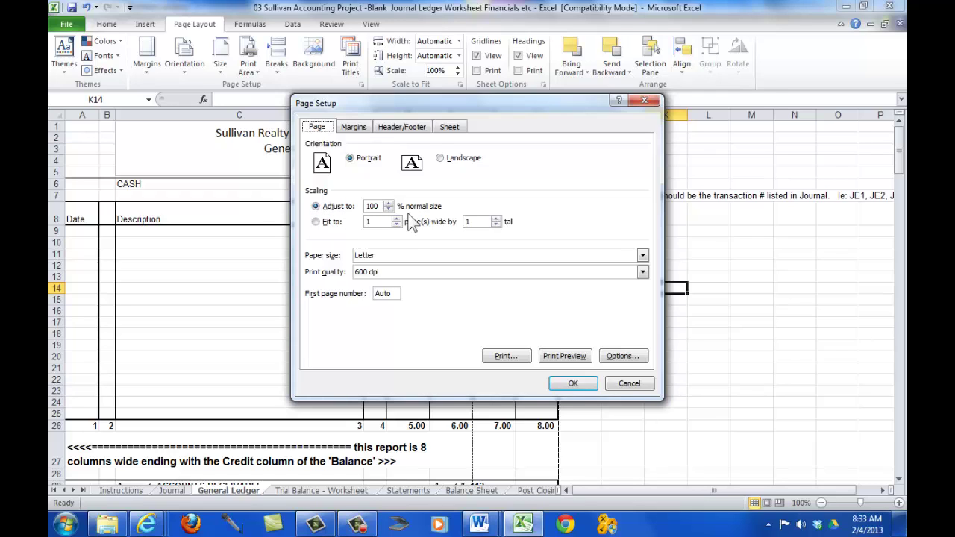
click(314, 220)
key(Tab)
key(BackSpace)
click(561, 356)
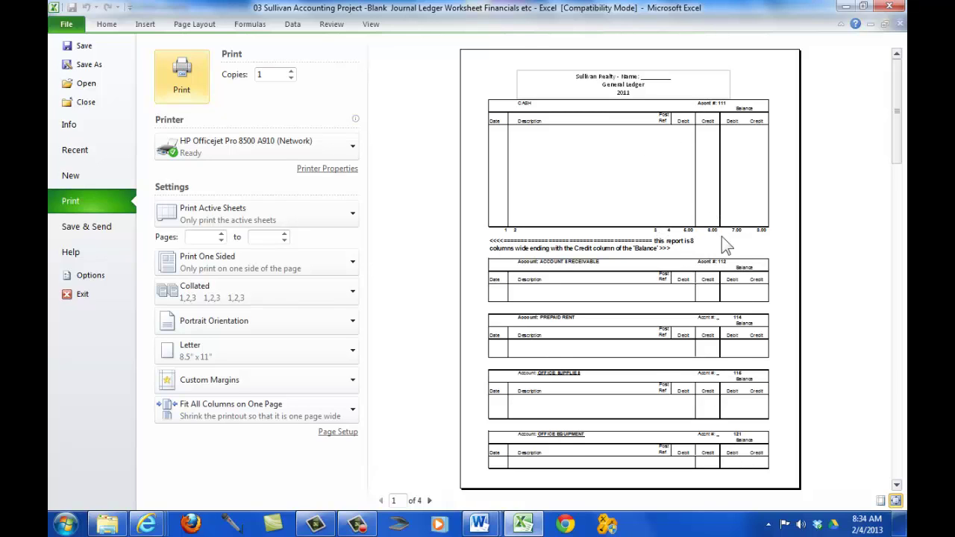
Review the 4-page scaled preview through its last page and close it.
scroll(739, 242, down, 2)
click(900, 447)
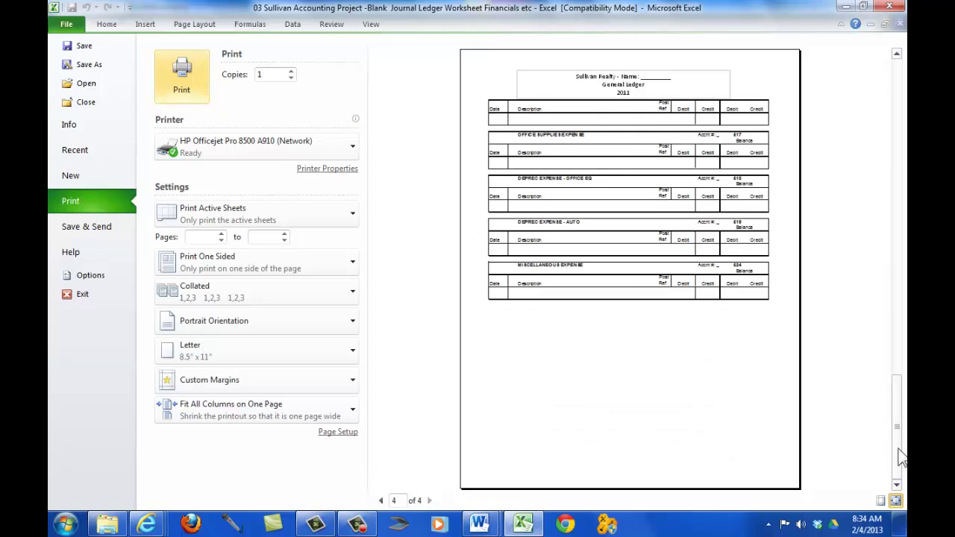
drag(894, 451, 886, 84)
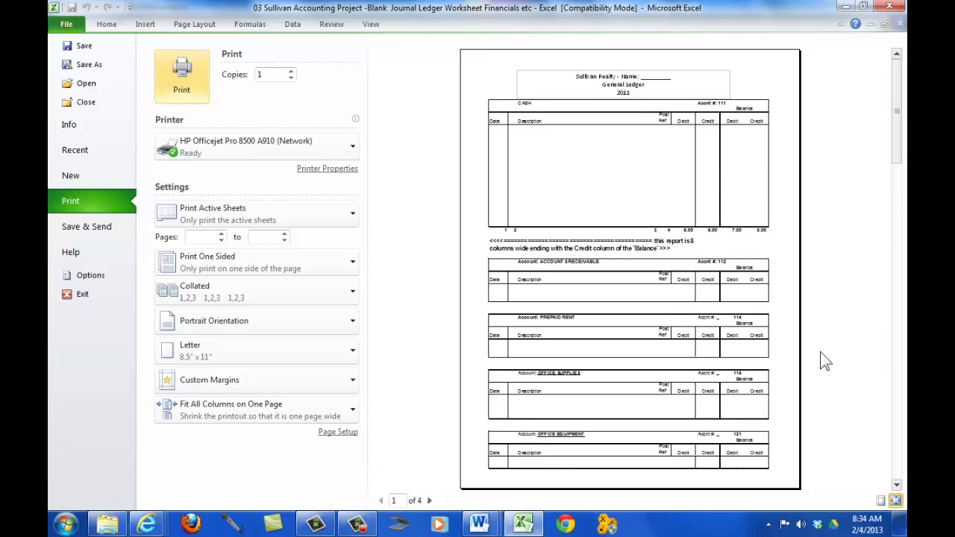
key(Escape)
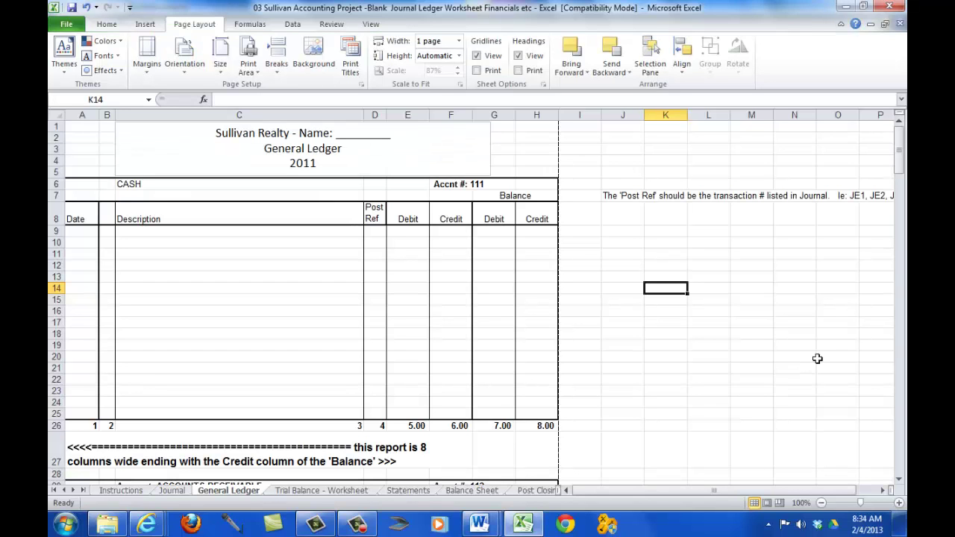
In Page Setup, leave the header empty and use the workbook file name as footer.
click(821, 356)
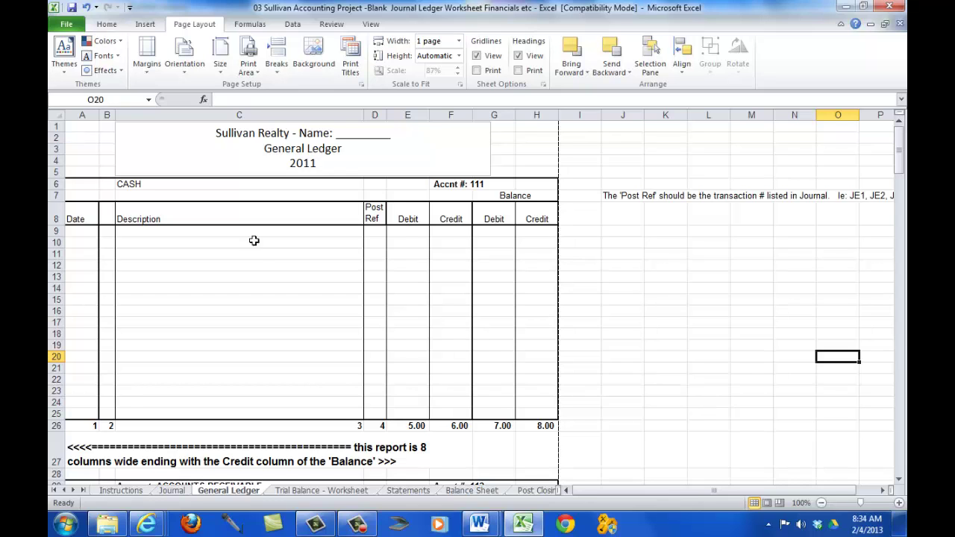
click(362, 84)
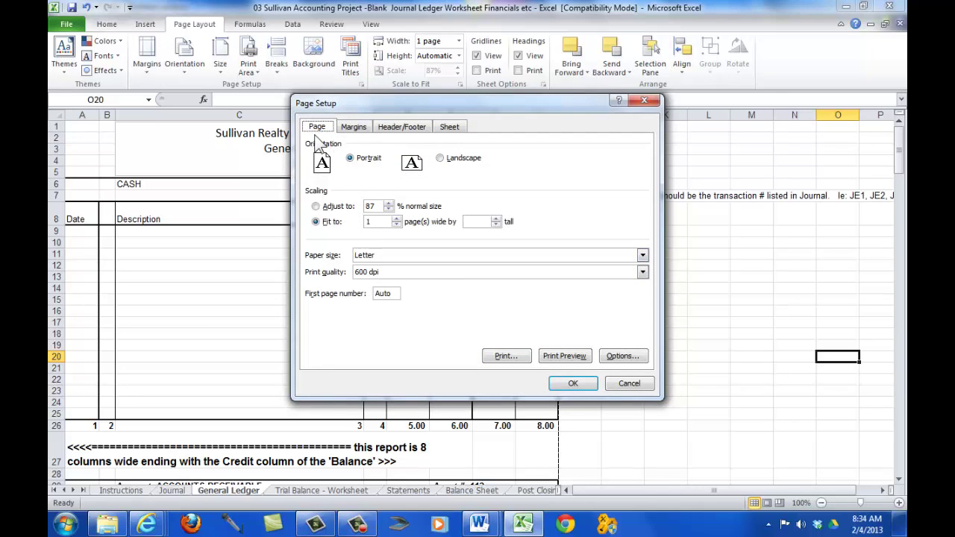
click(405, 129)
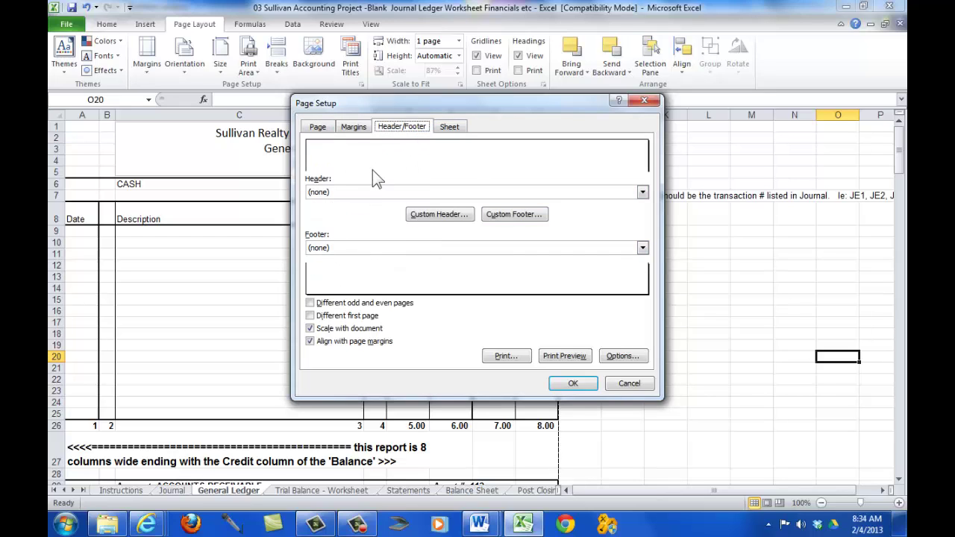
click(642, 192)
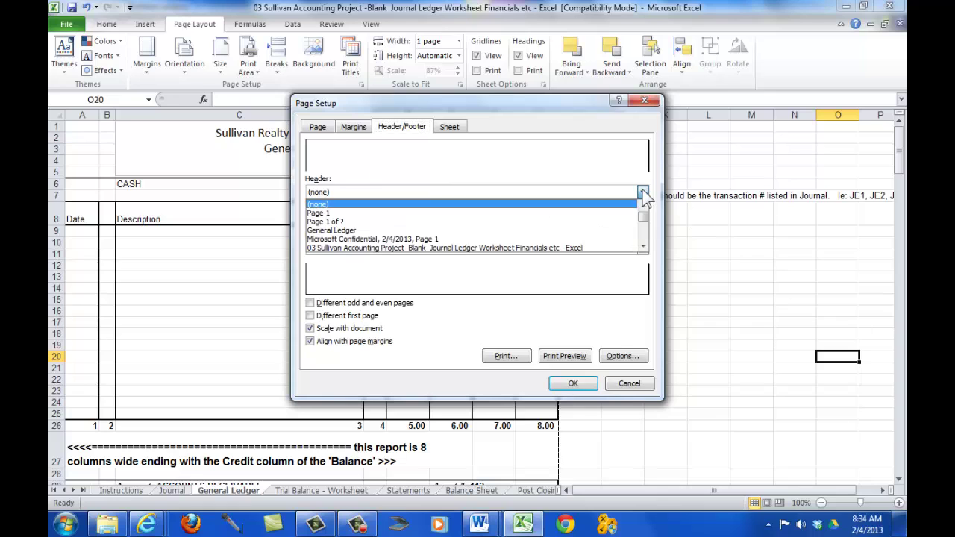
click(617, 277)
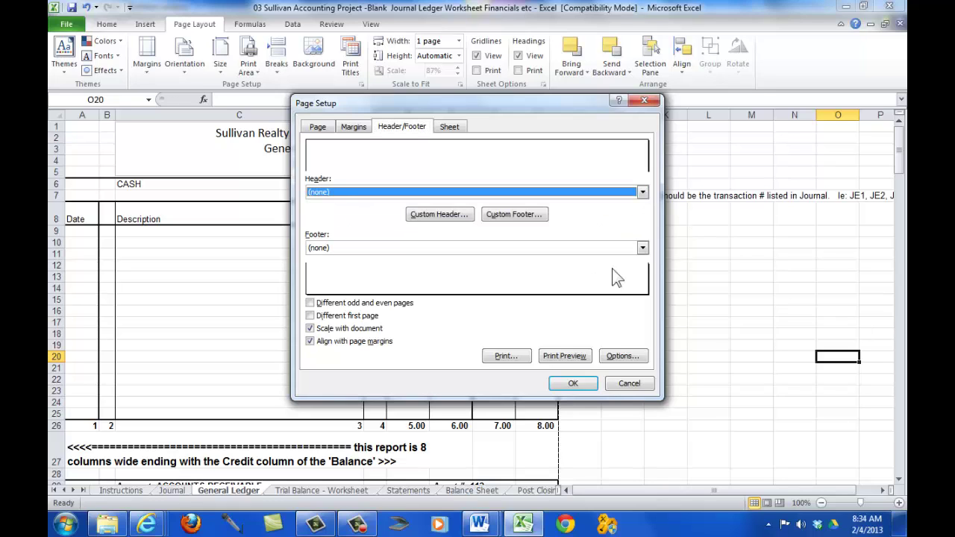
click(642, 249)
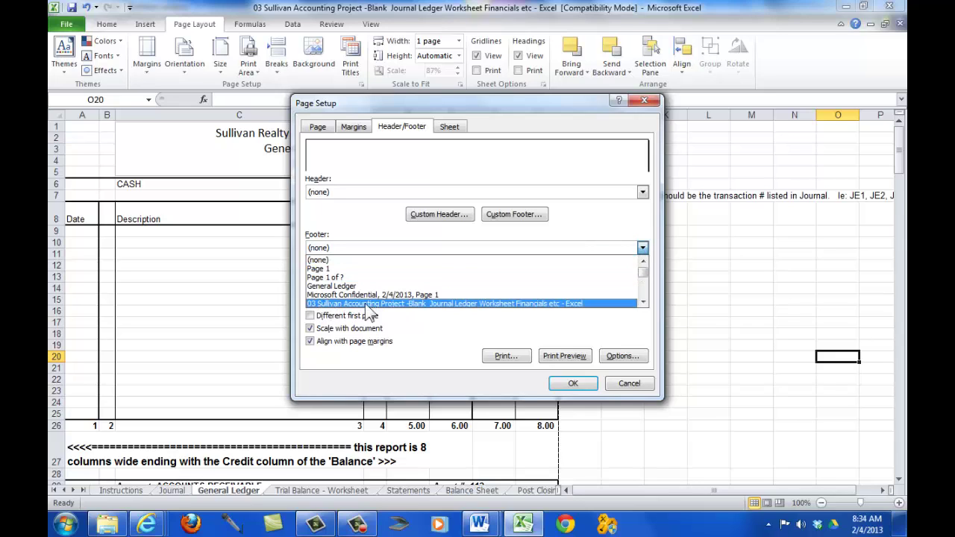
click(424, 303)
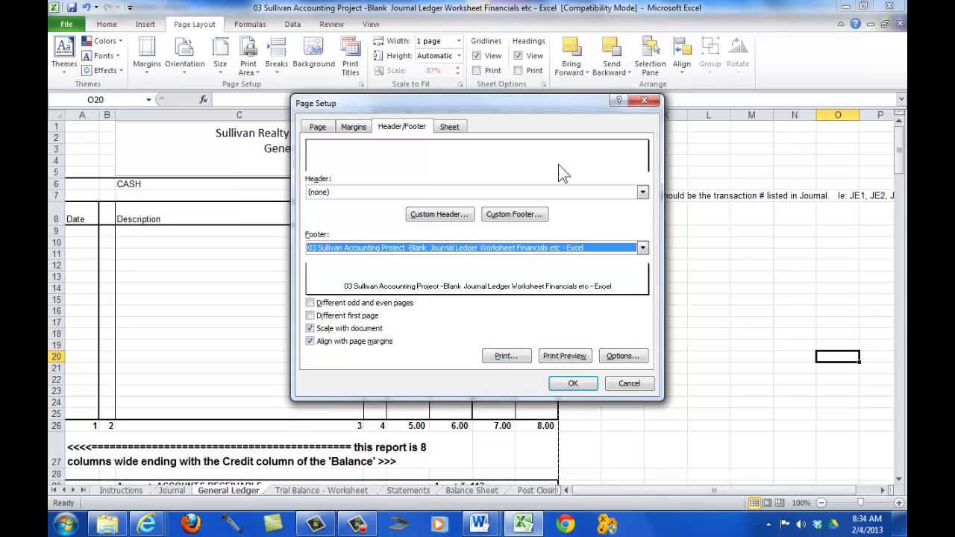
Clear the Rows to repeat at top setting ($1:$5), keeping gridline printing off.
click(450, 129)
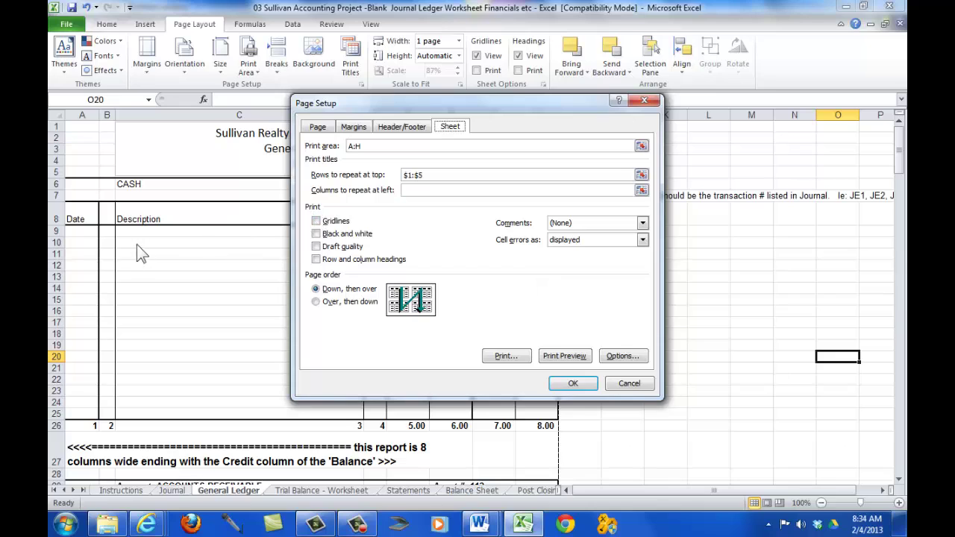
click(316, 221)
click(317, 221)
click(317, 127)
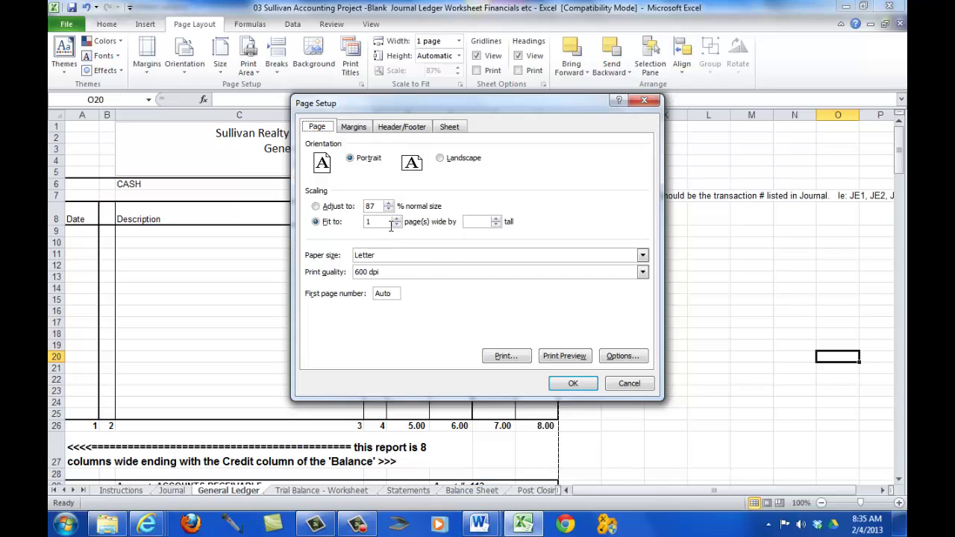
click(358, 128)
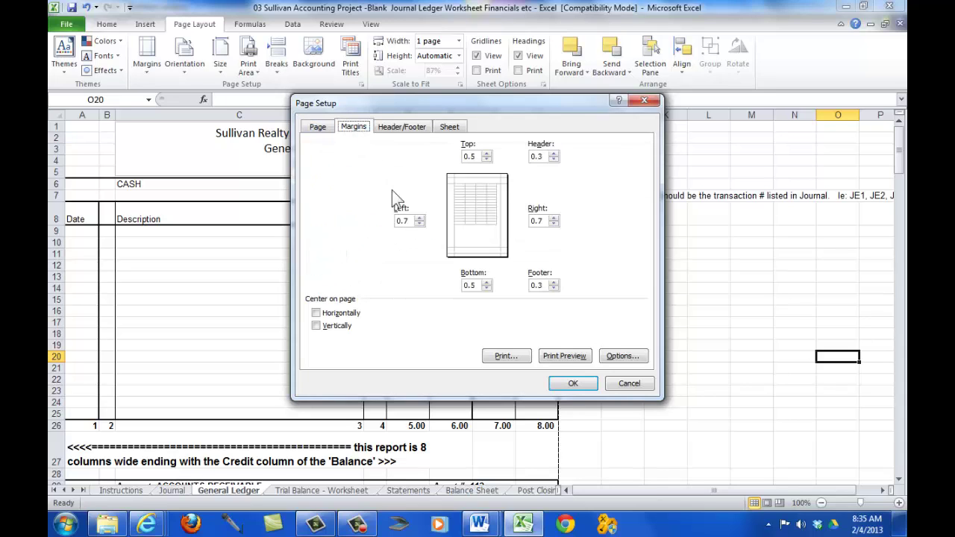
click(408, 128)
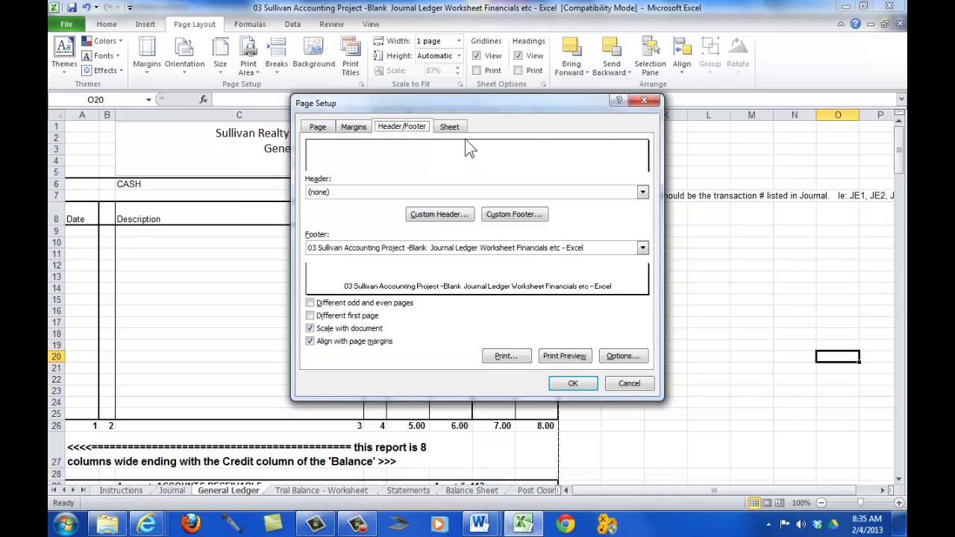
click(450, 128)
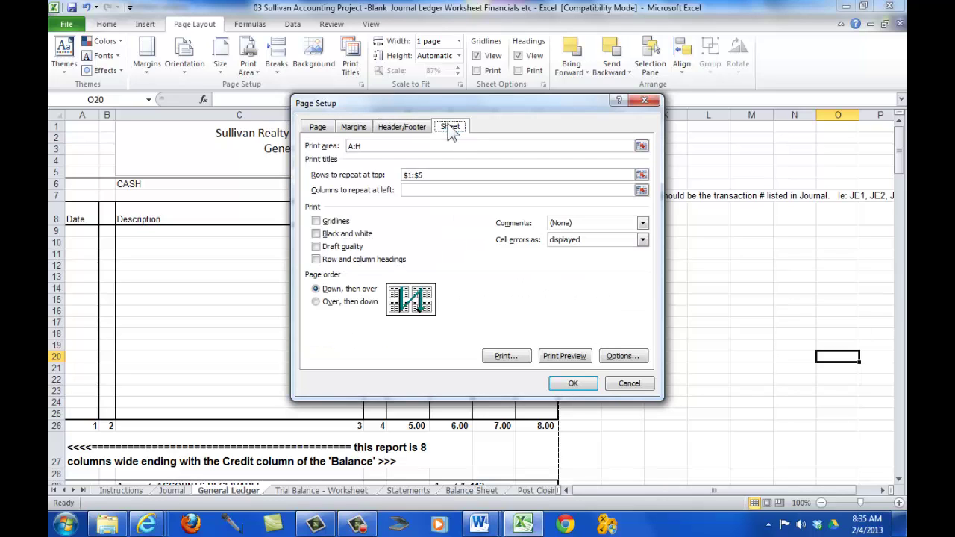
click(420, 176)
key(BackSpace)
key(BackSpace)
key(BackSpace)
key(BackSpace)
key(BackSpace)
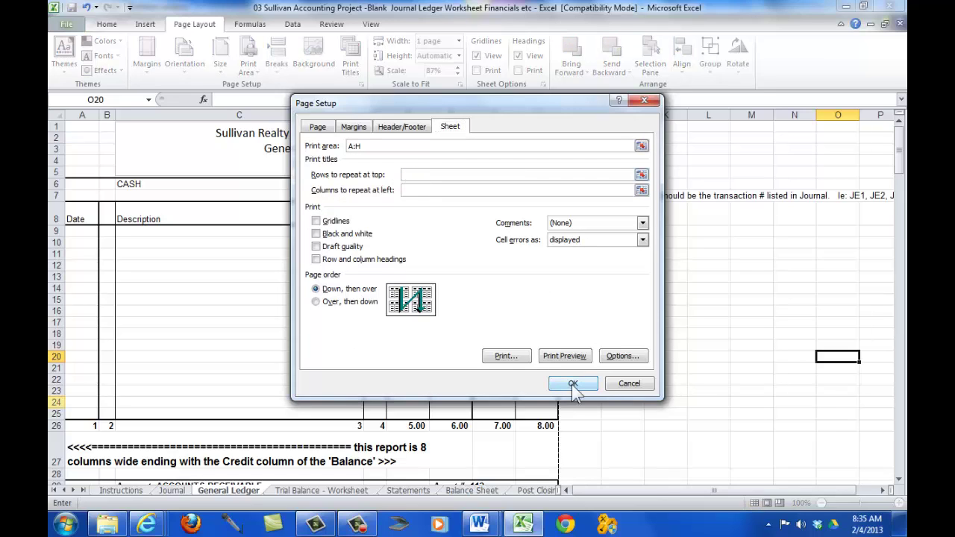
Preview the General Ledger's four one-page-wide pages with the file-name footer, returning to page 1.
click(571, 358)
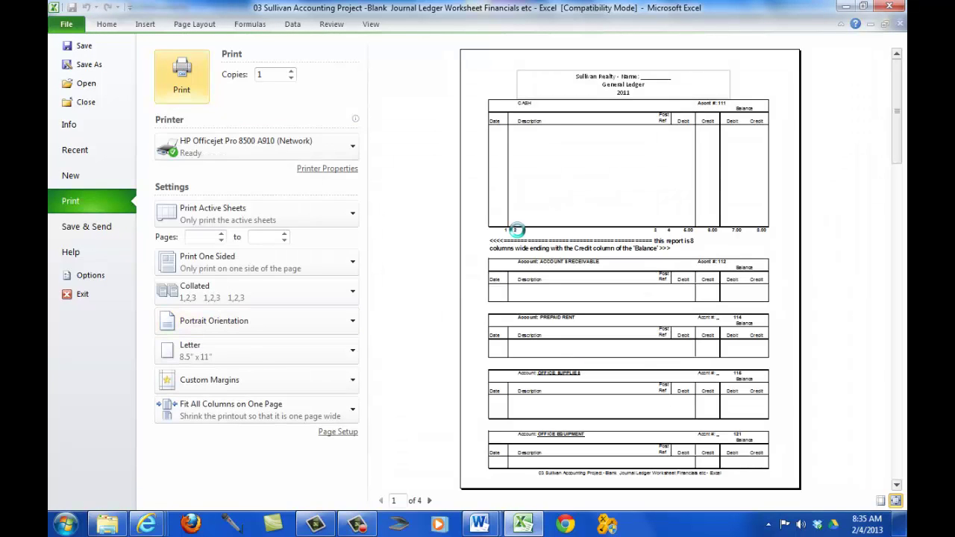
scroll(627, 291, down, 3)
scroll(628, 287, up, 3)
click(895, 402)
click(897, 418)
click(896, 418)
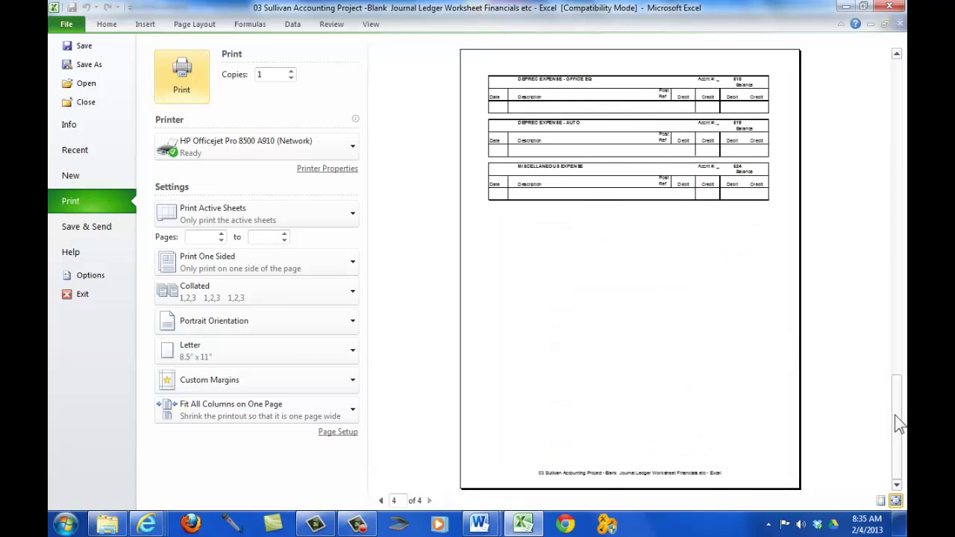
click(897, 332)
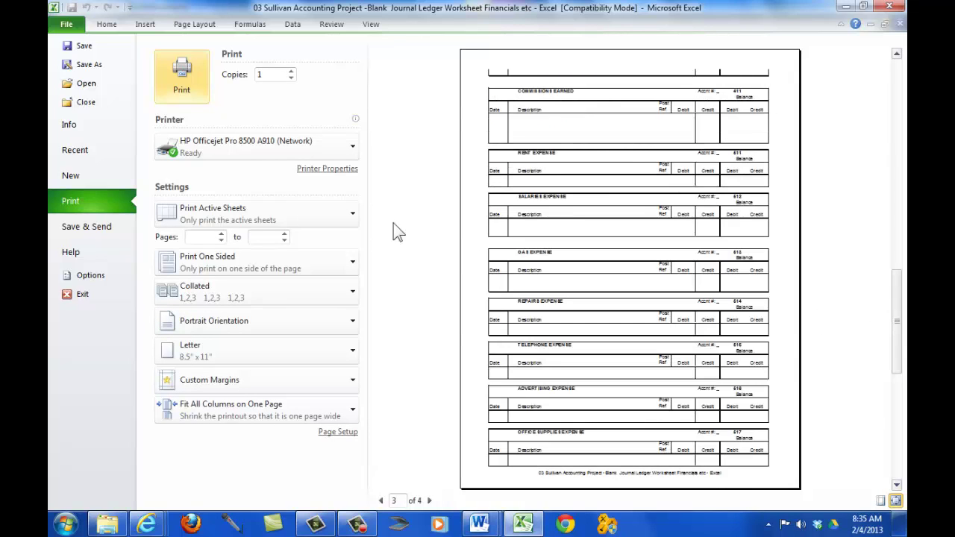
click(895, 68)
click(895, 68)
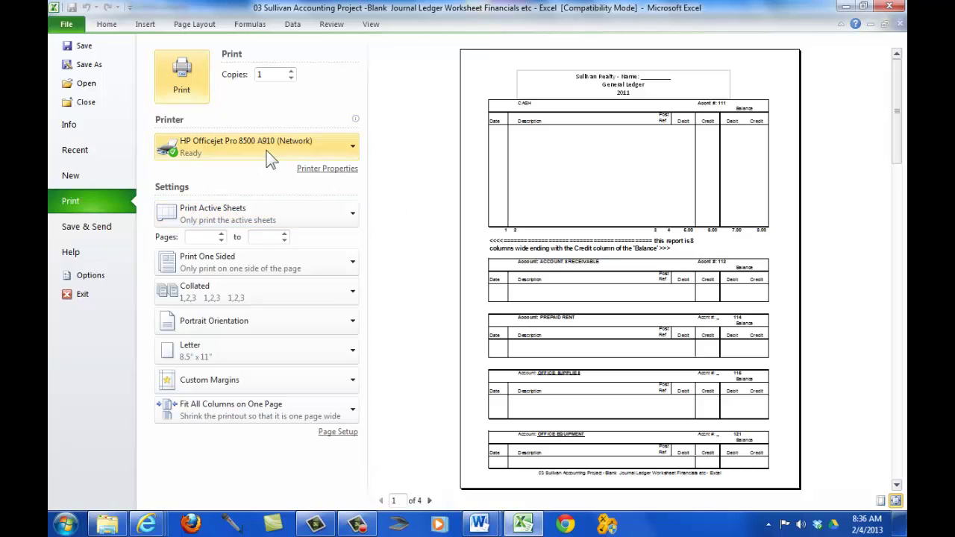
mouse_move(269, 157)
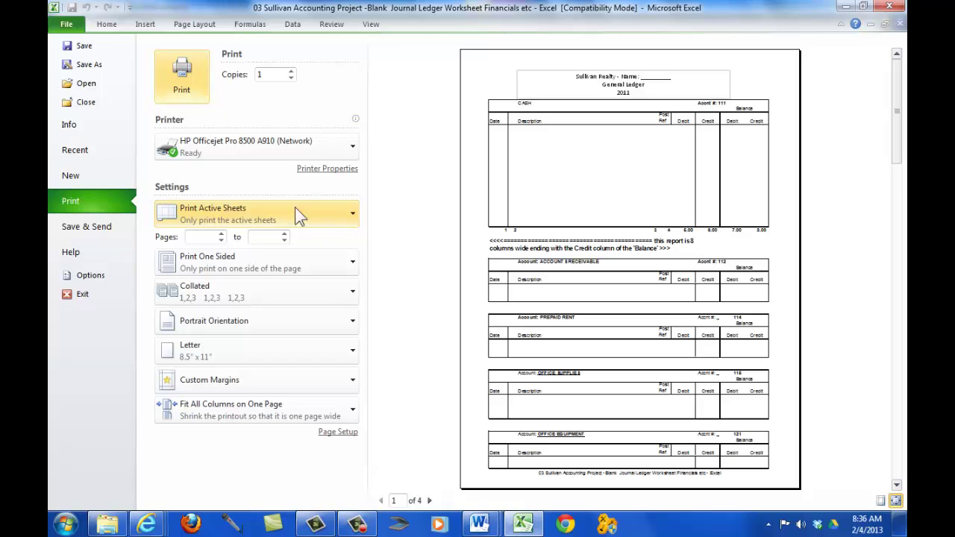
Switch printing to Print Entire Workbook and scroll through the workbook preview.
click(350, 213)
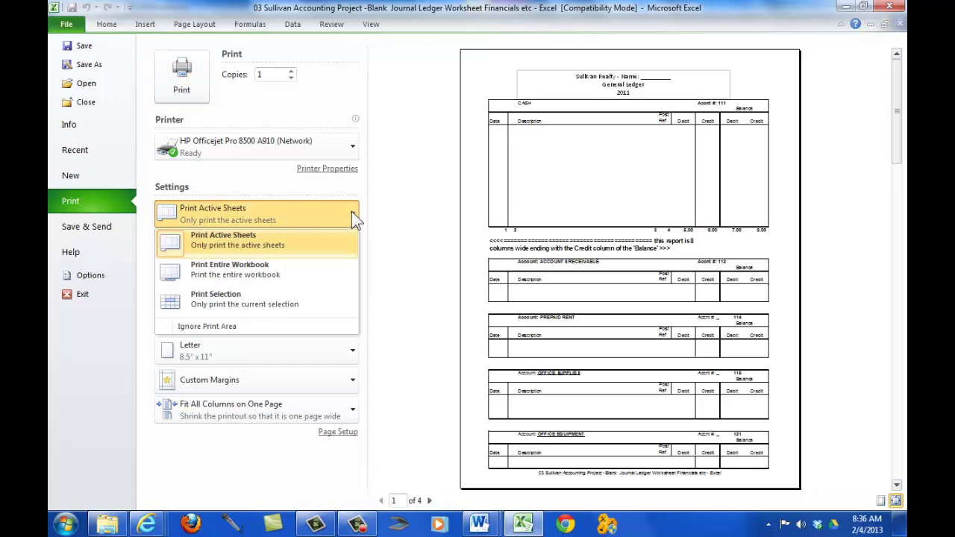
click(215, 264)
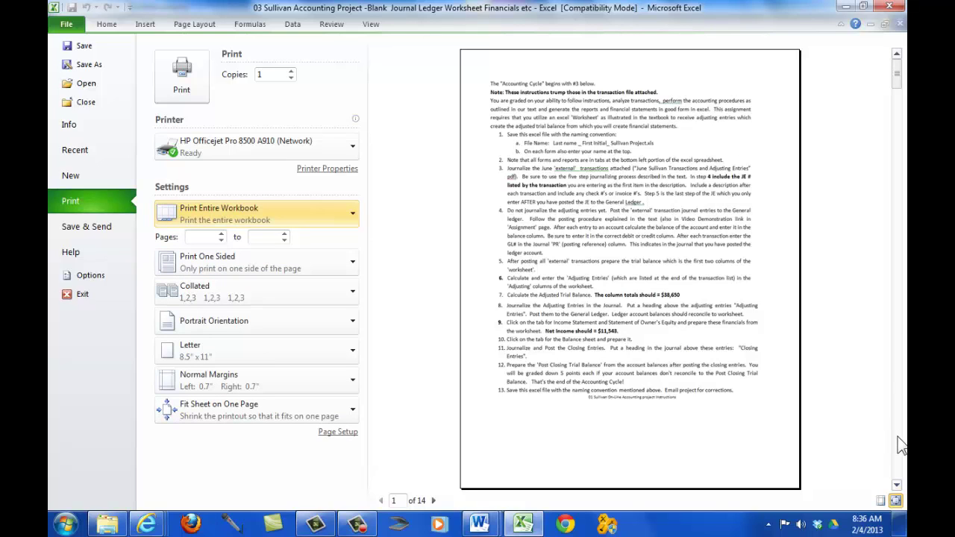
scroll(899, 440, down, 1)
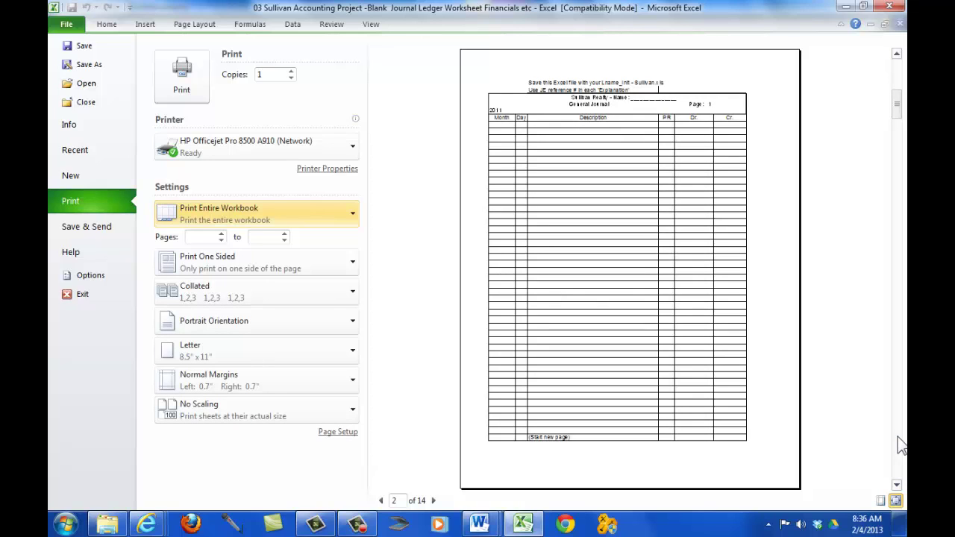
scroll(901, 445, down, 1)
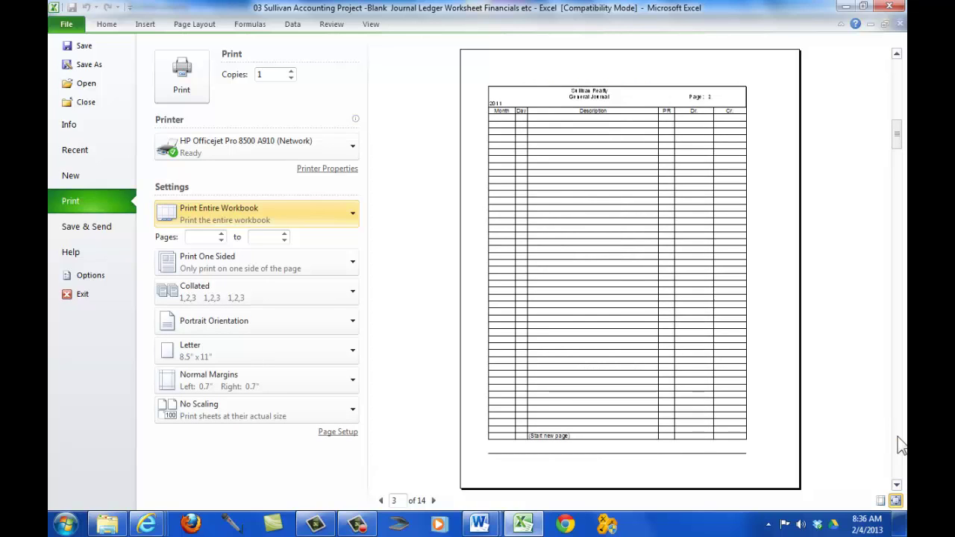
scroll(899, 444, down, 1)
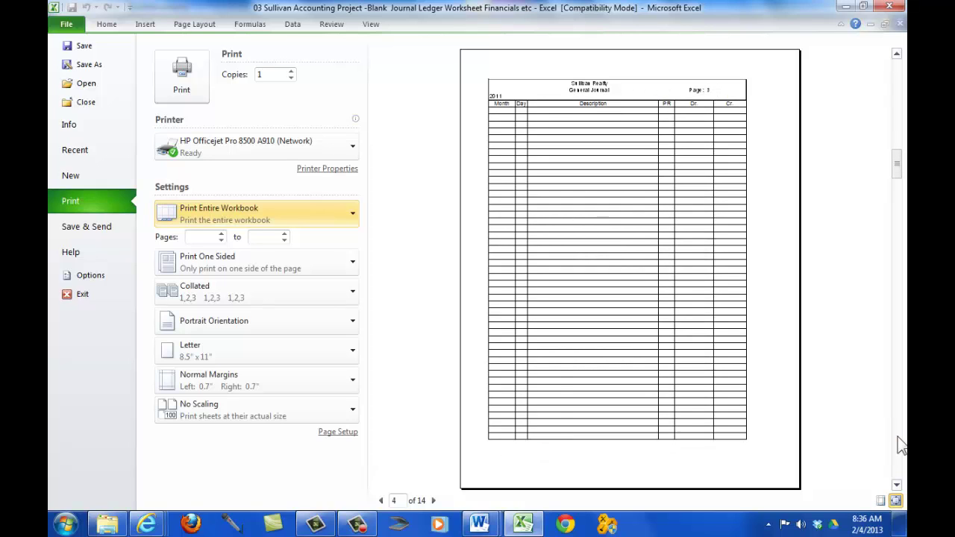
scroll(900, 440, down, 1)
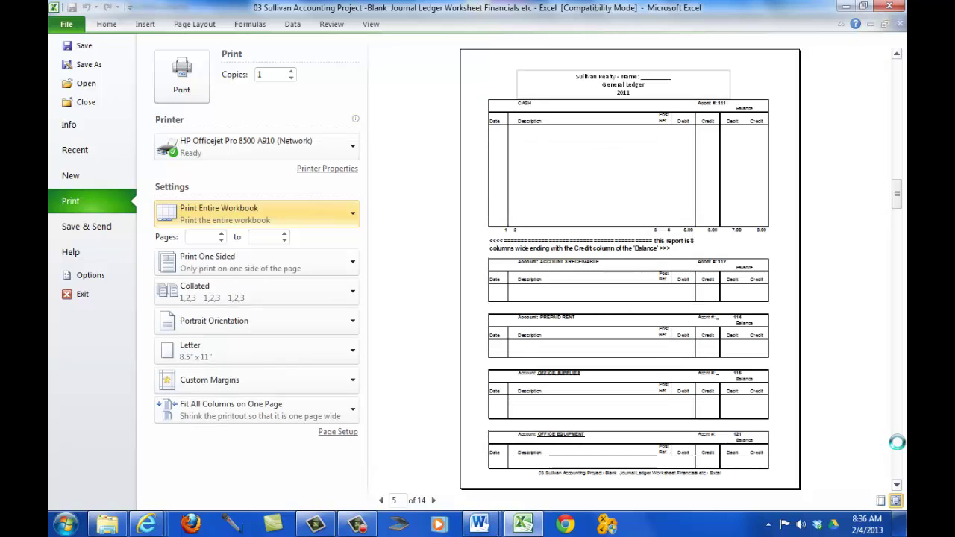
scroll(899, 447, down, 1)
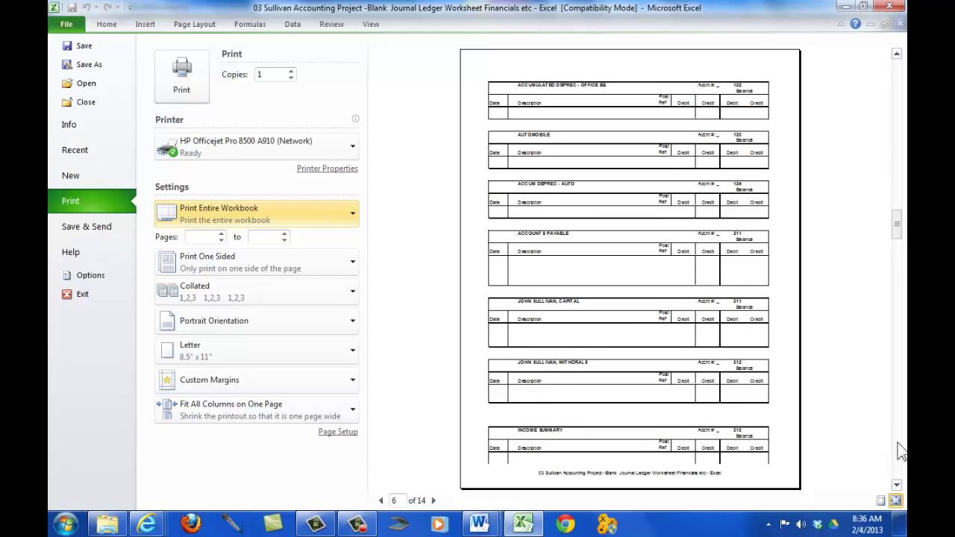
scroll(896, 442, down, 1)
scroll(896, 442, down, 1)
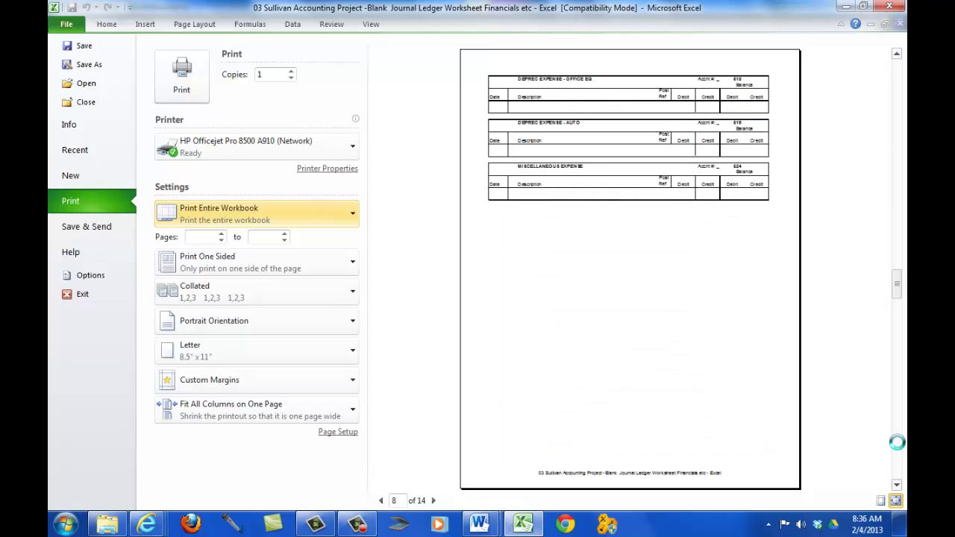
scroll(897, 442, down, 1)
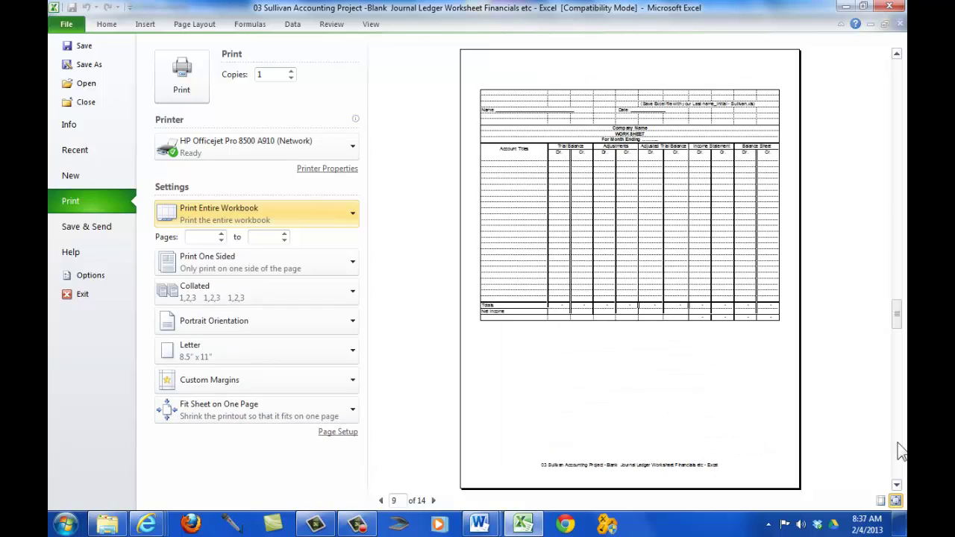
scroll(900, 451, down, 1)
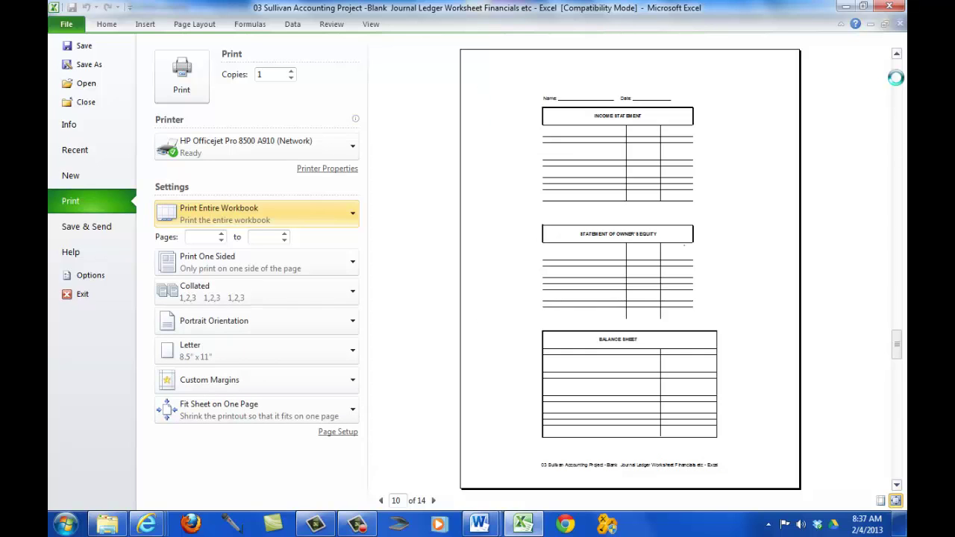
scroll(896, 82, up, 1)
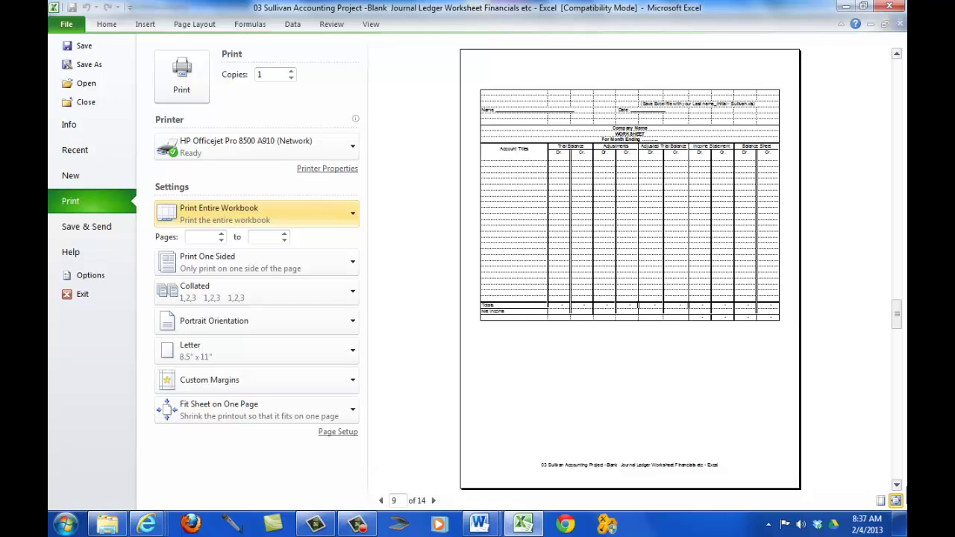
Page the workbook preview forward to page 14 of 14, then close it.
click(896, 471)
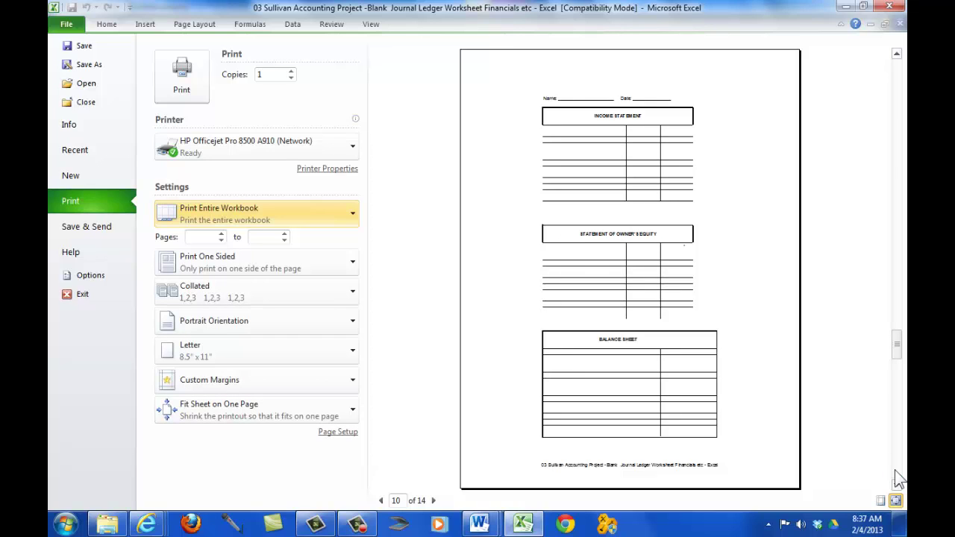
click(896, 471)
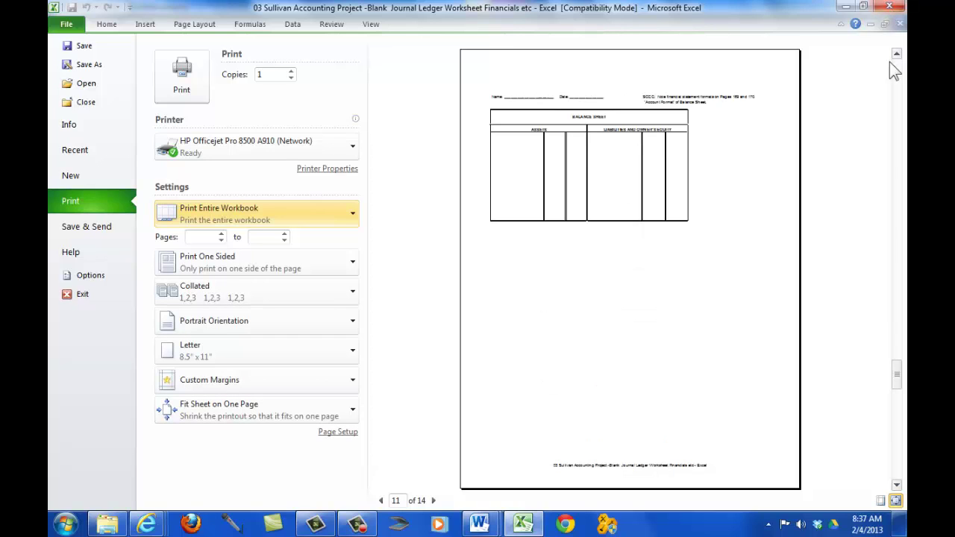
scroll(894, 69, up, 1)
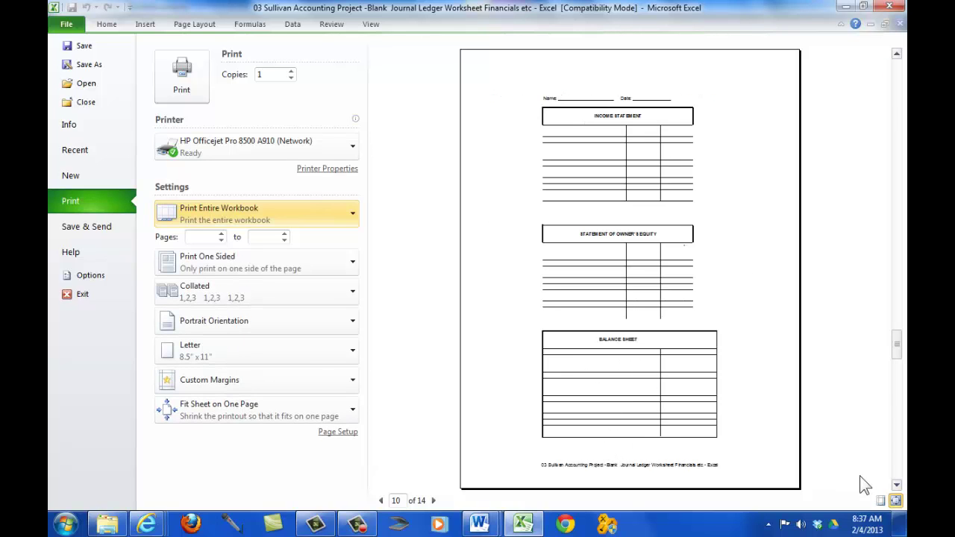
click(897, 483)
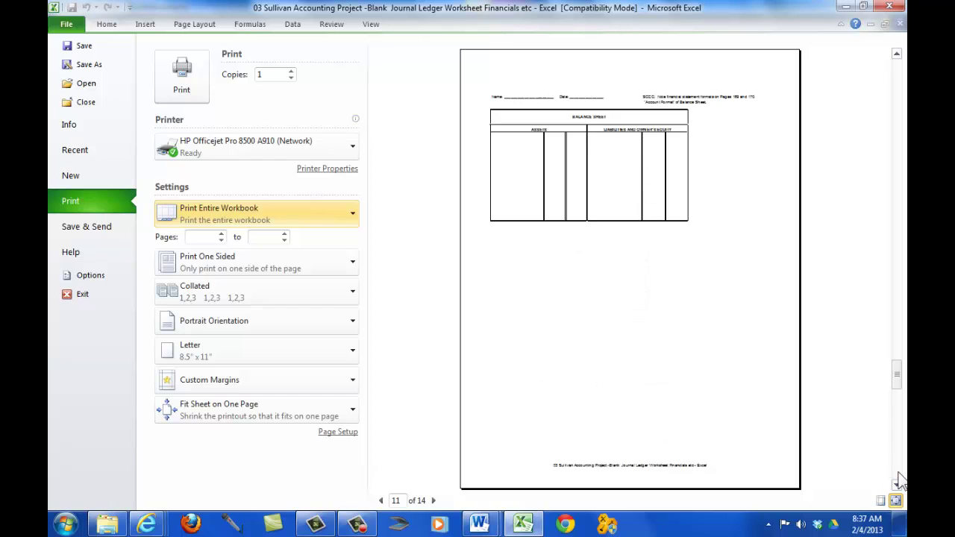
click(897, 483)
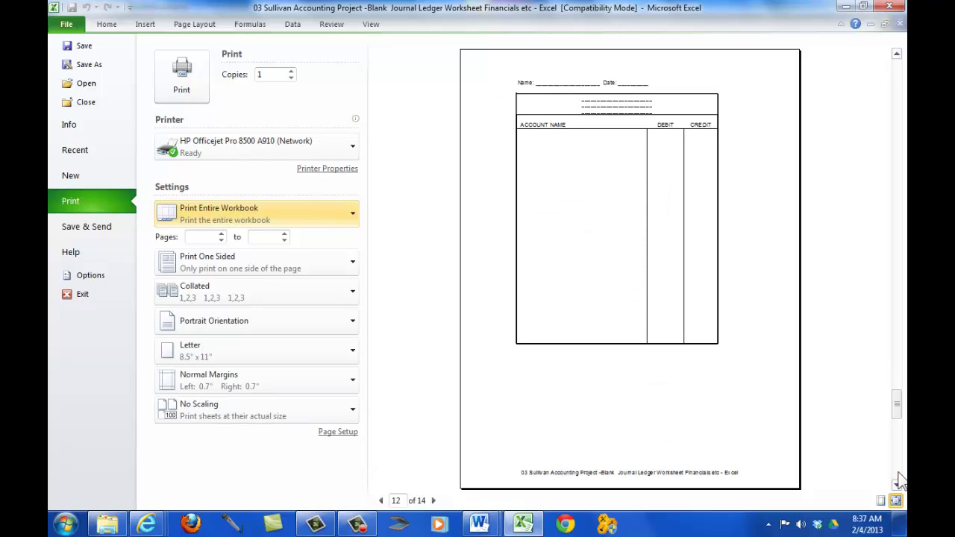
click(897, 484)
click(897, 484)
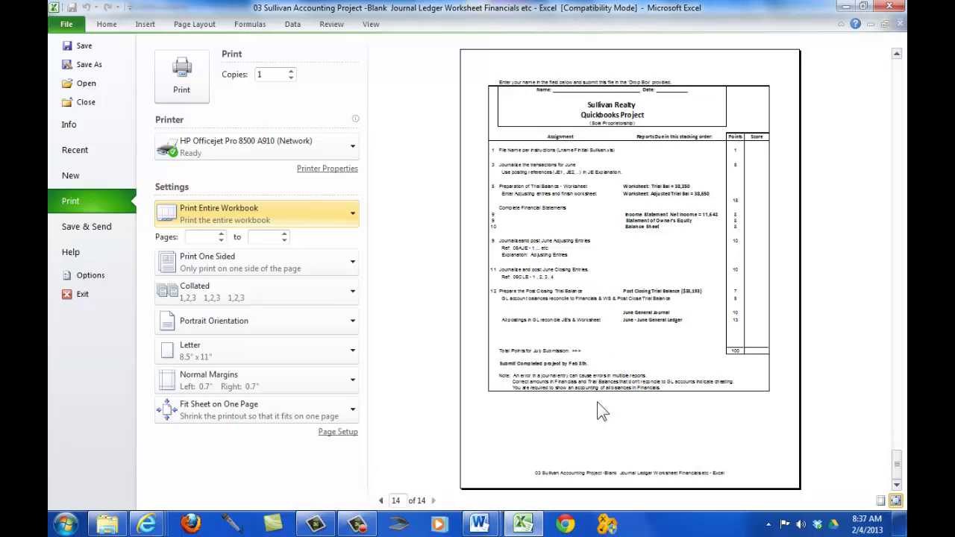
key(Escape)
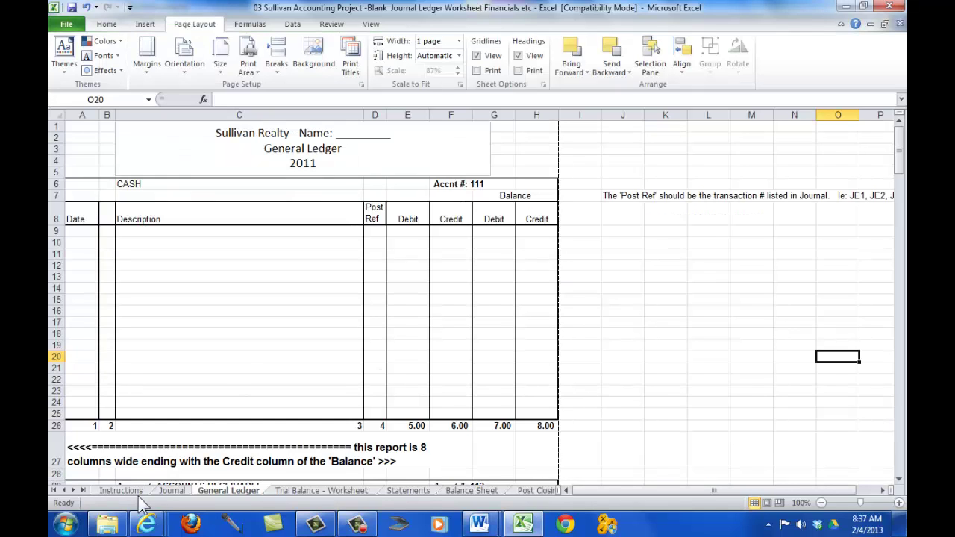
Set the Trial Balance - Worksheet sheet to landscape orientation in Page Setup.
click(294, 494)
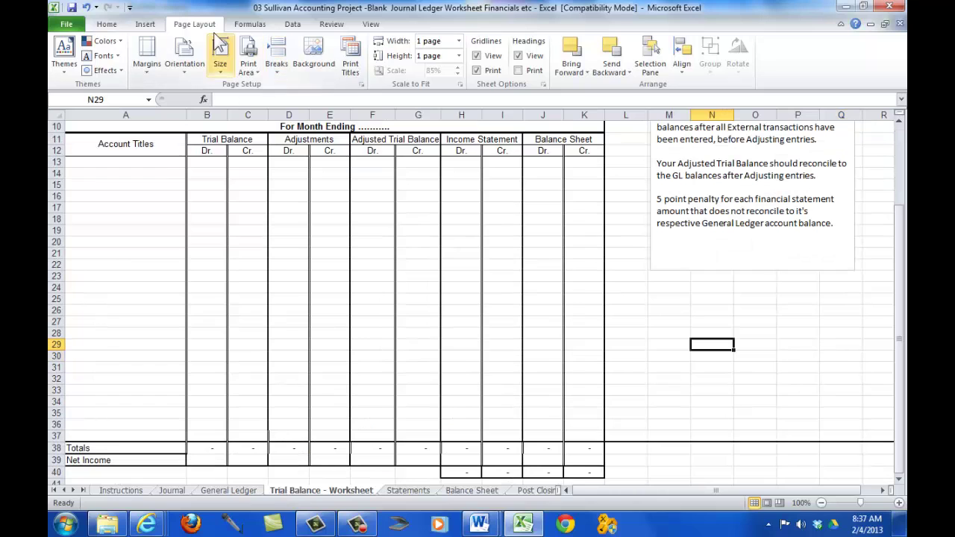
click(106, 24)
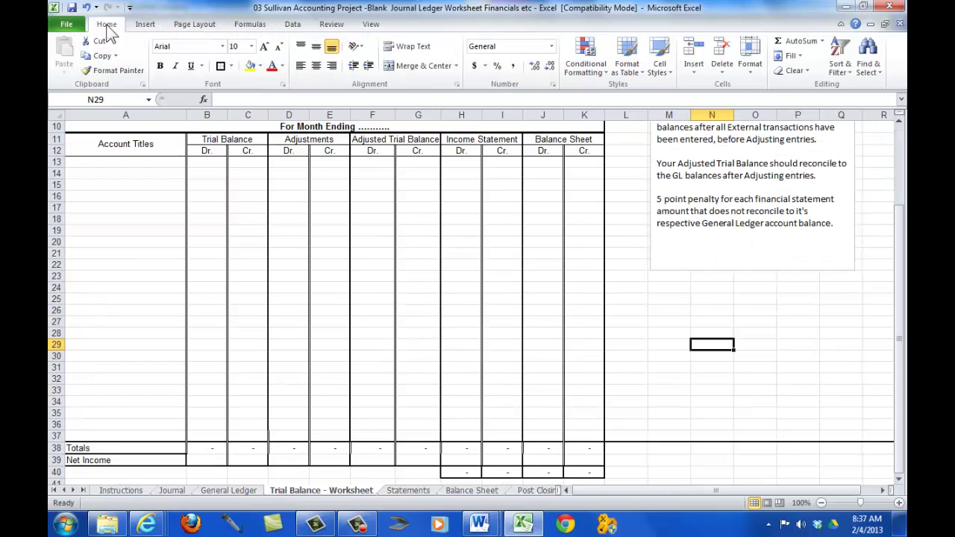
click(195, 26)
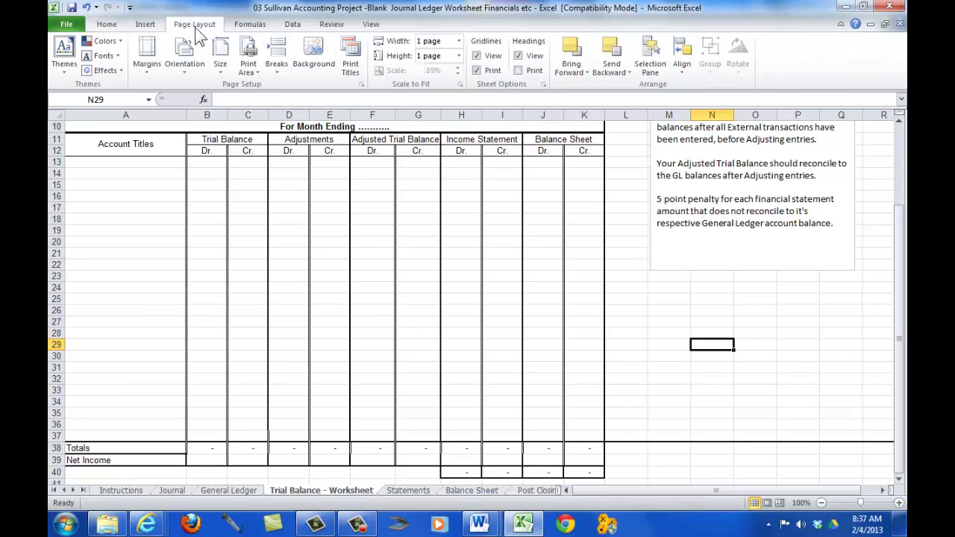
click(361, 85)
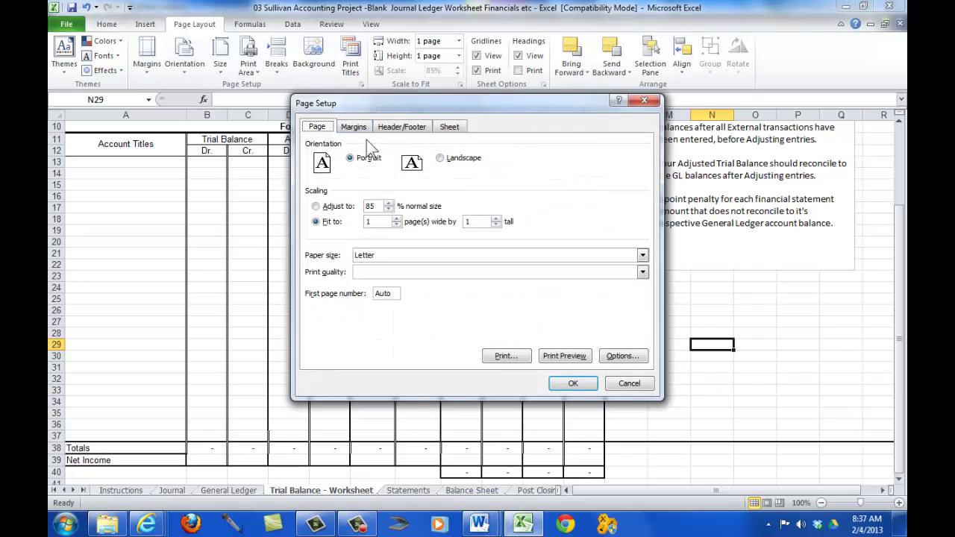
click(441, 159)
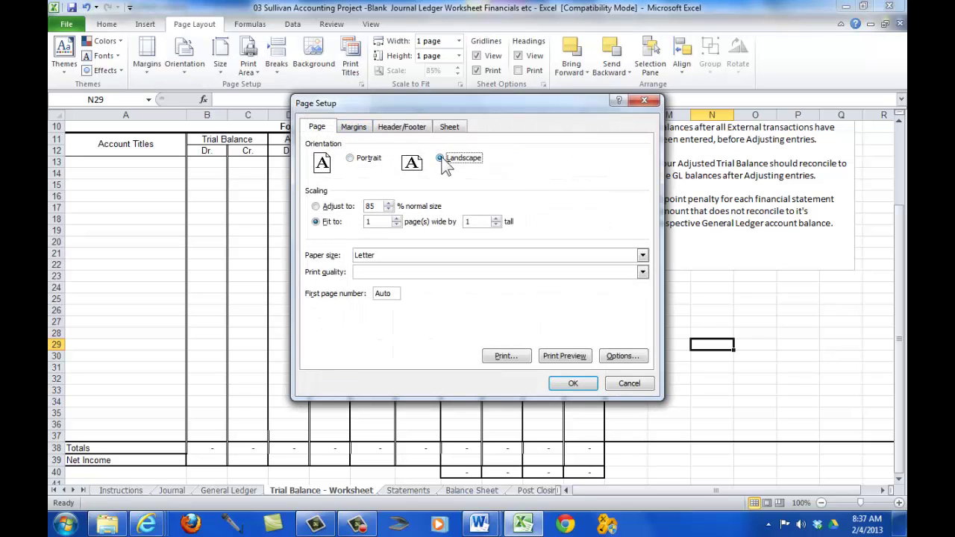
click(573, 384)
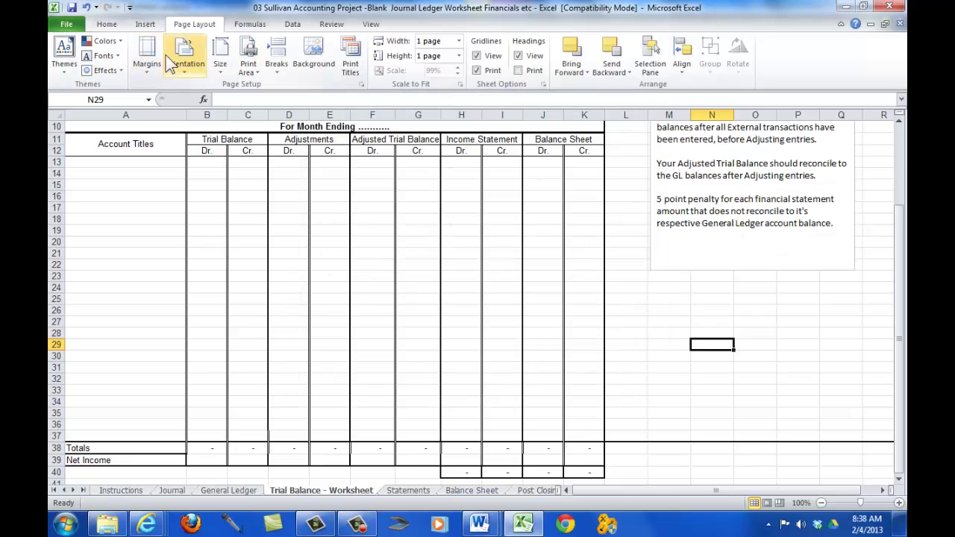
Confirm Landscape in the Orientation list and recheck the Page Setup settings.
click(174, 64)
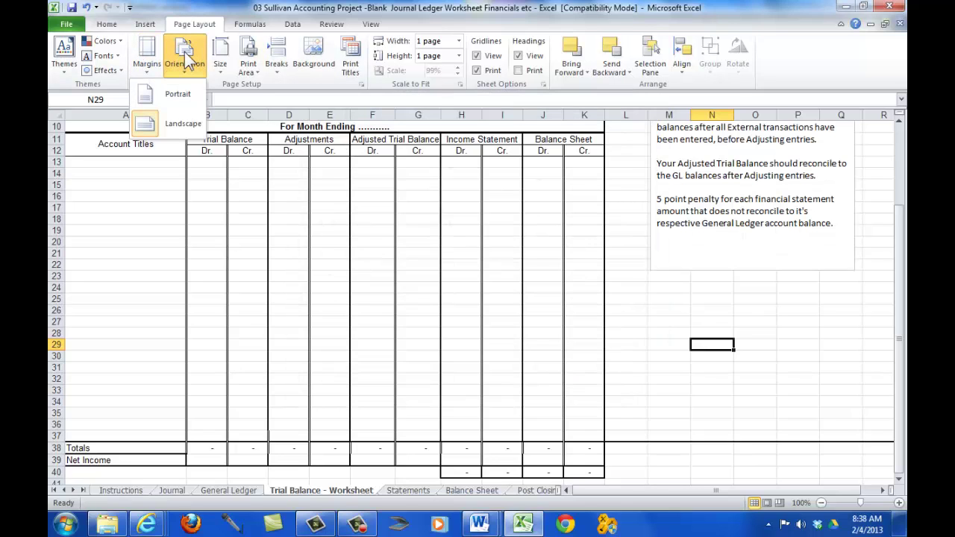
click(168, 123)
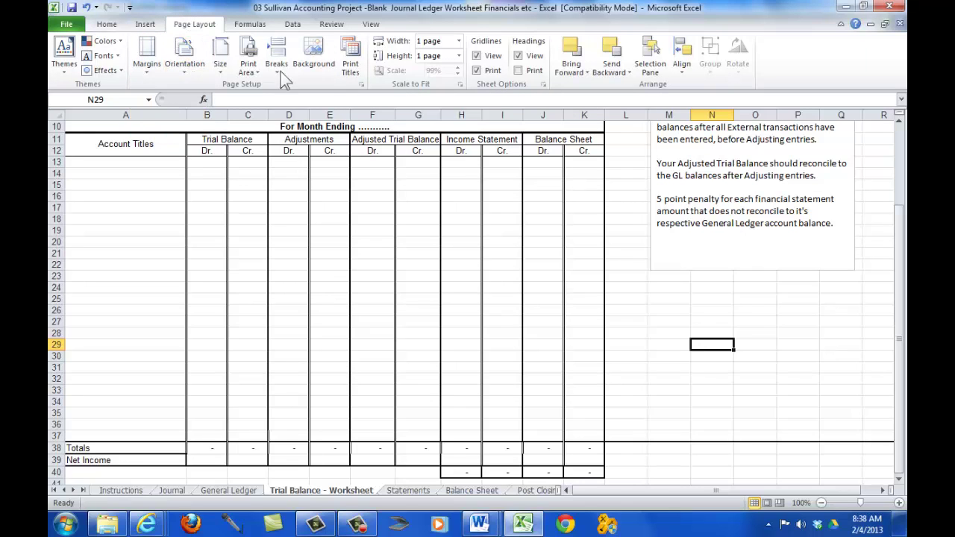
click(362, 84)
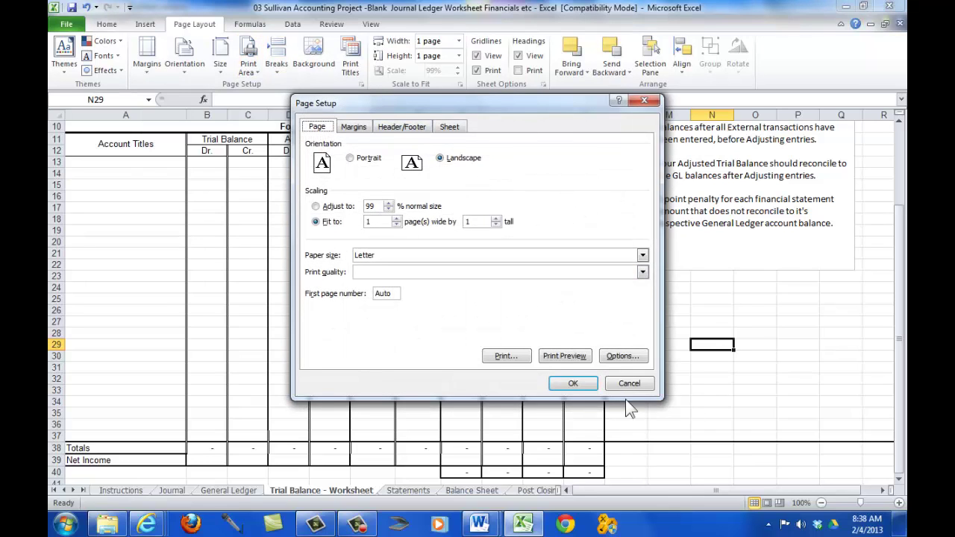
click(570, 384)
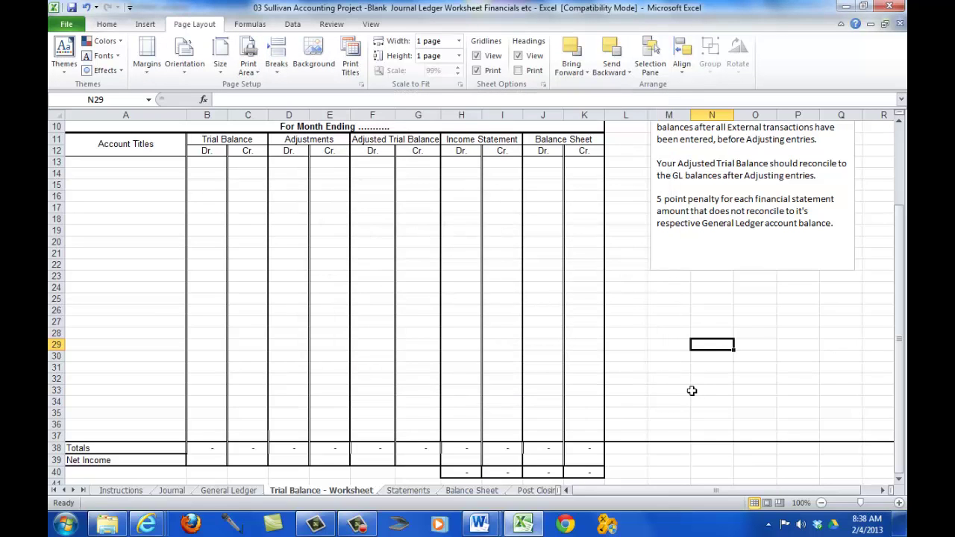
Switch to Print Active Sheets and preview the Trial Balance on one landscape page.
key(ctrl+p)
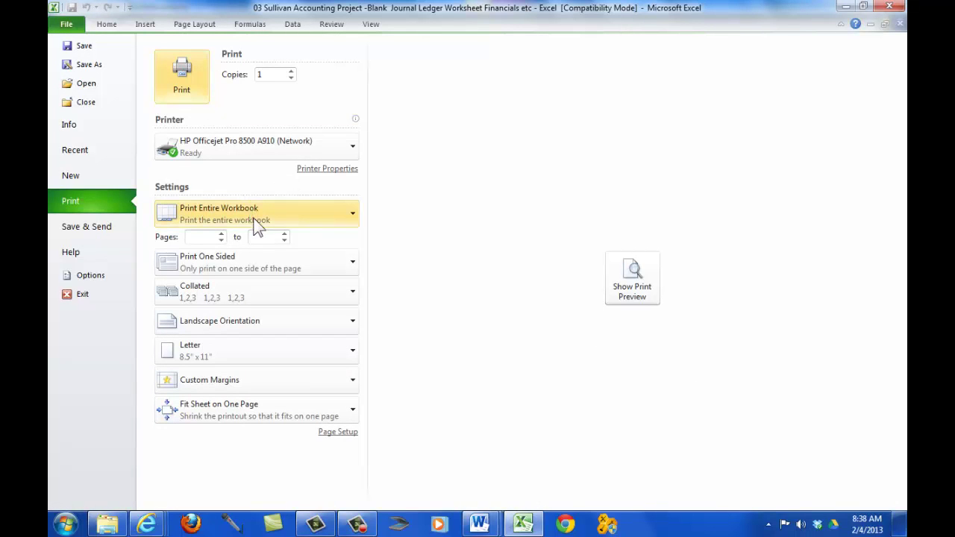
click(352, 214)
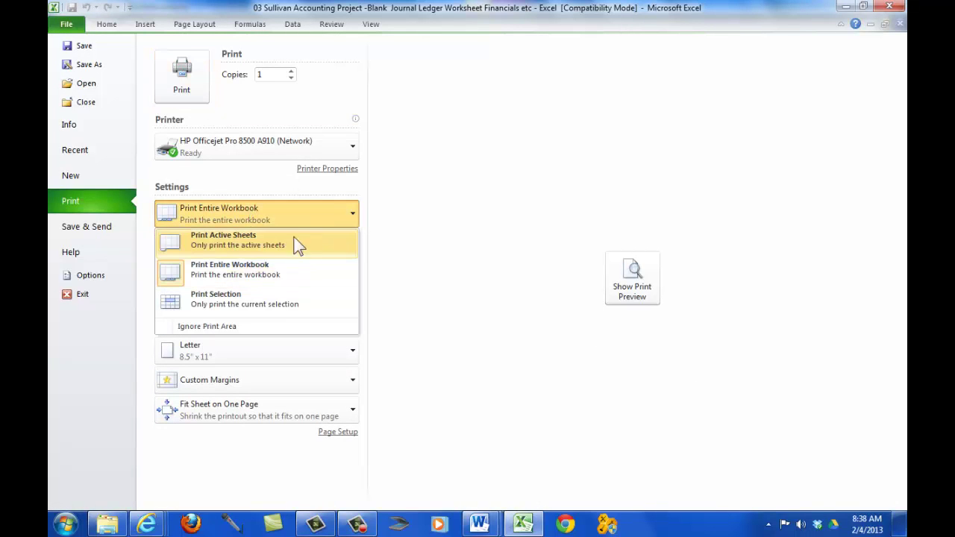
click(249, 241)
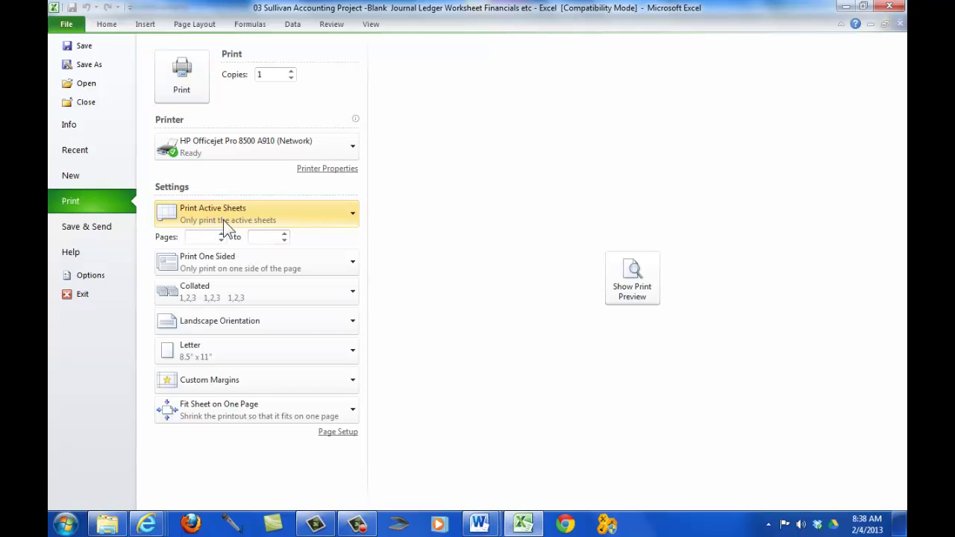
click(635, 283)
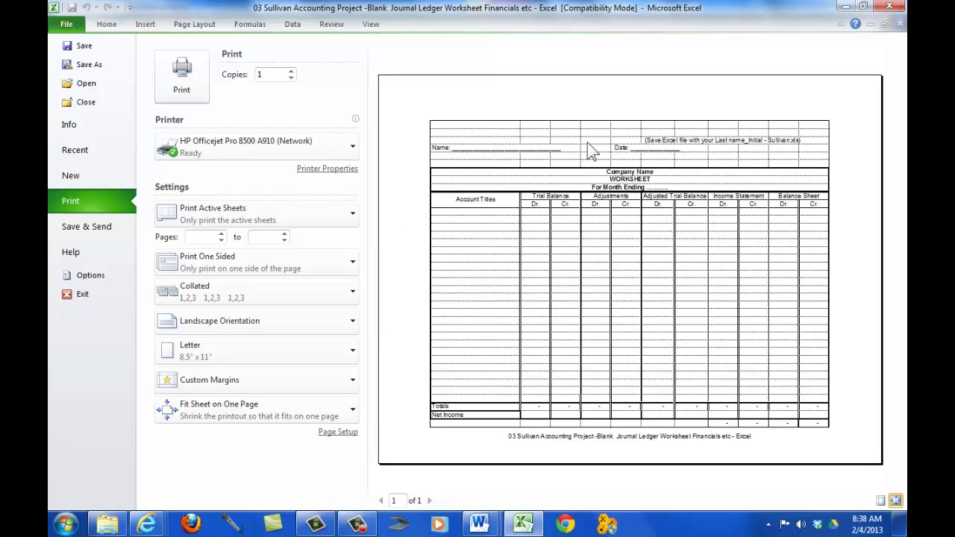
key(Escape)
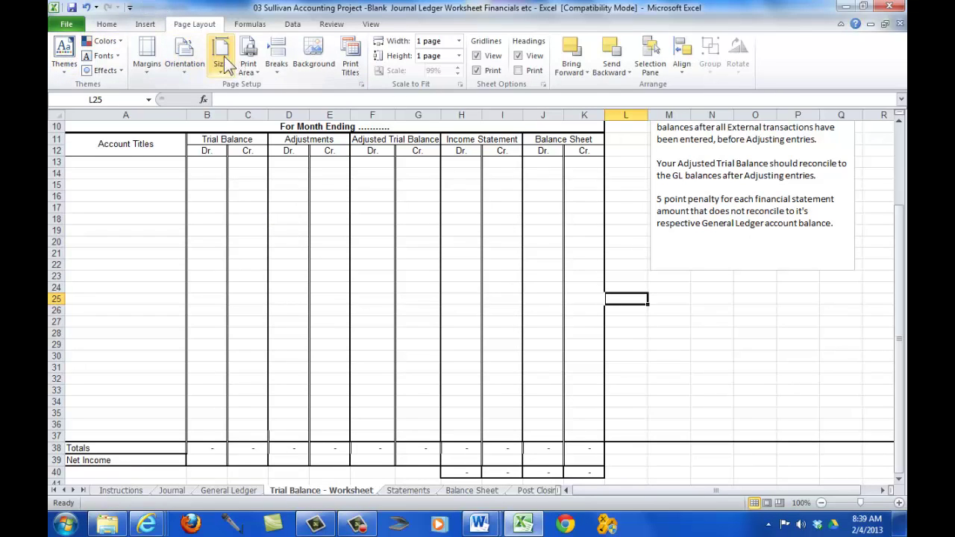
click(361, 84)
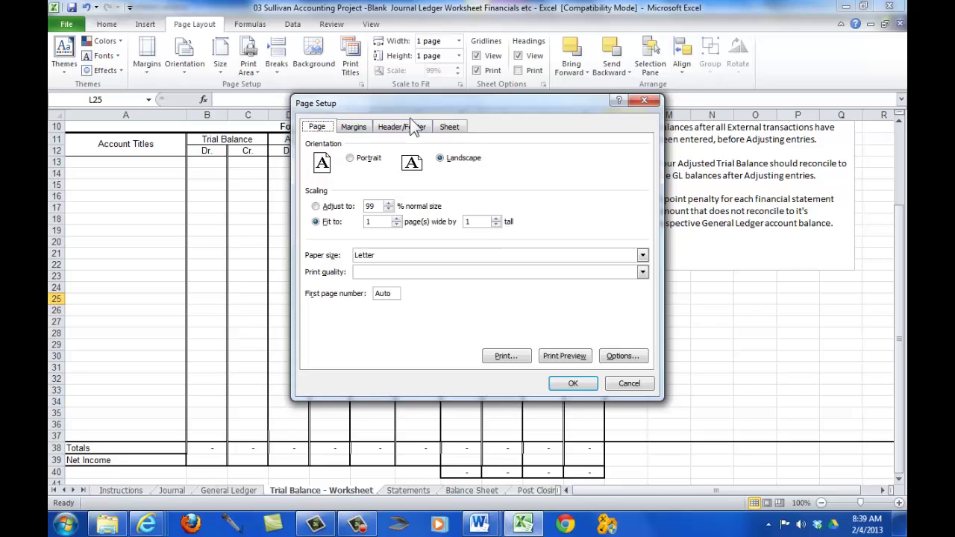
click(452, 130)
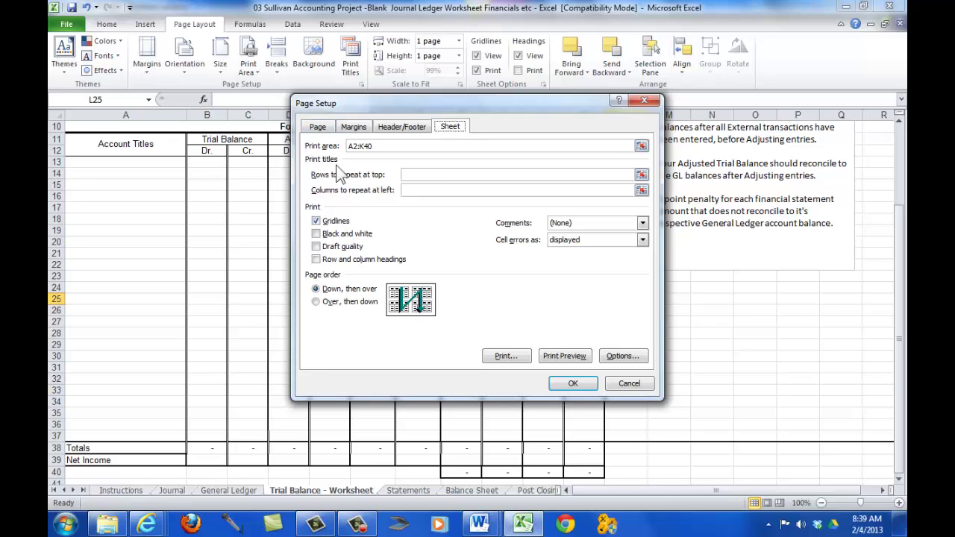
click(418, 176)
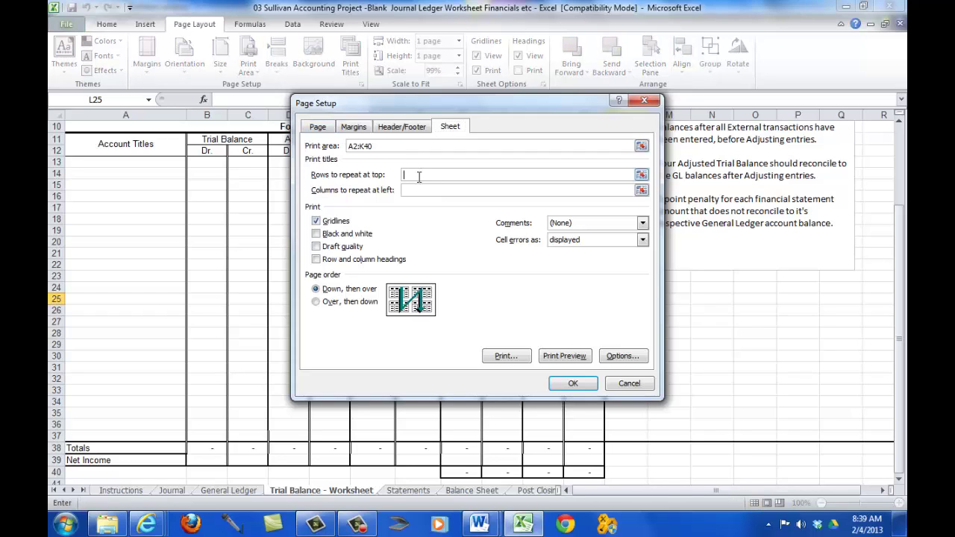
drag(56, 126, 54, 162)
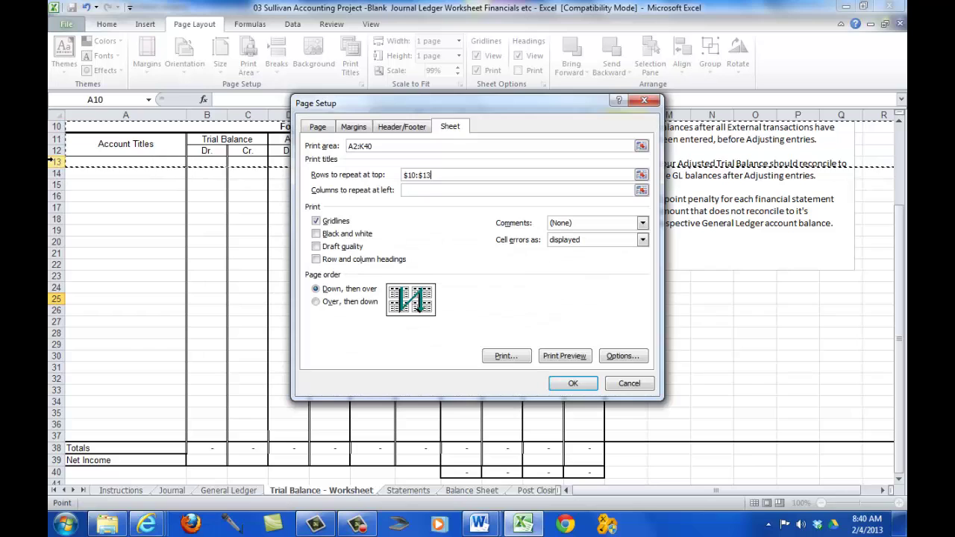
key(Return)
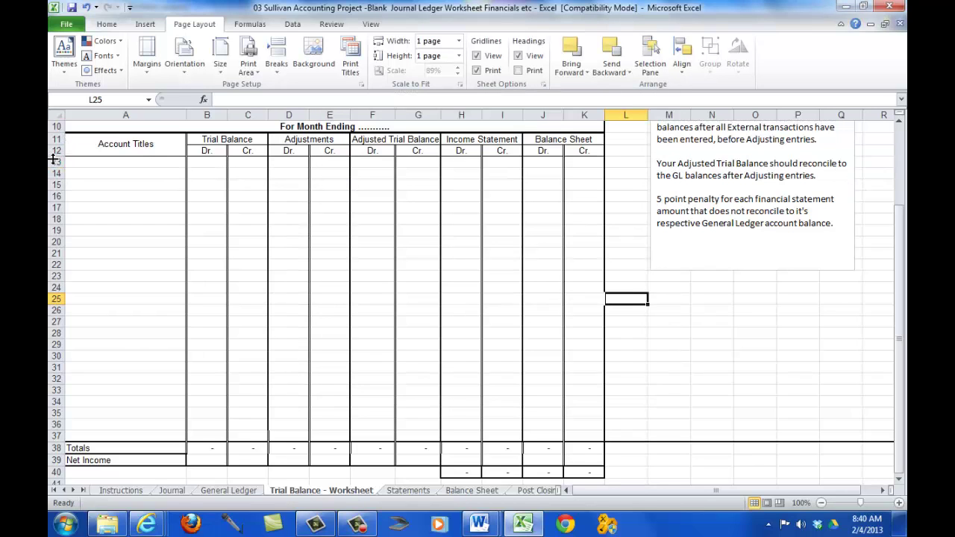
click(360, 83)
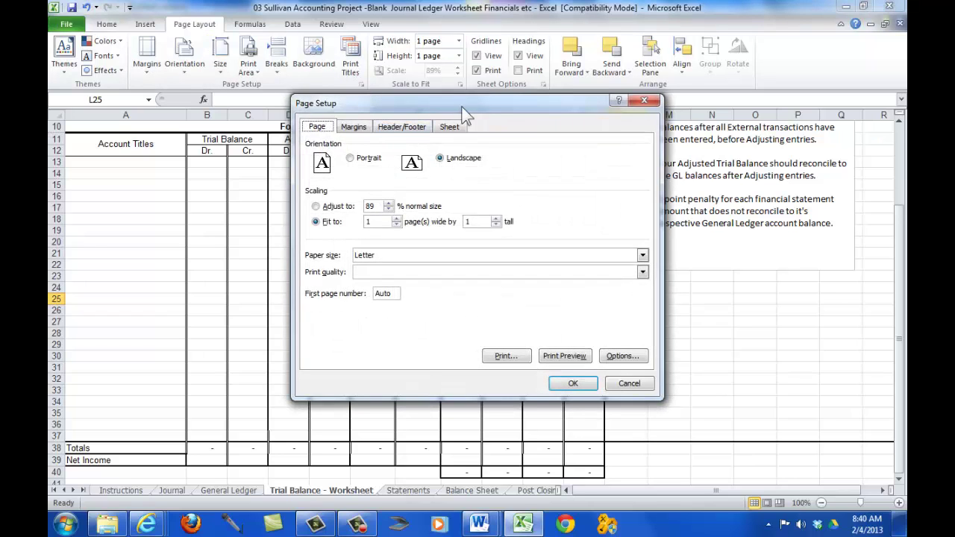
click(458, 127)
click(440, 173)
key(Delete)
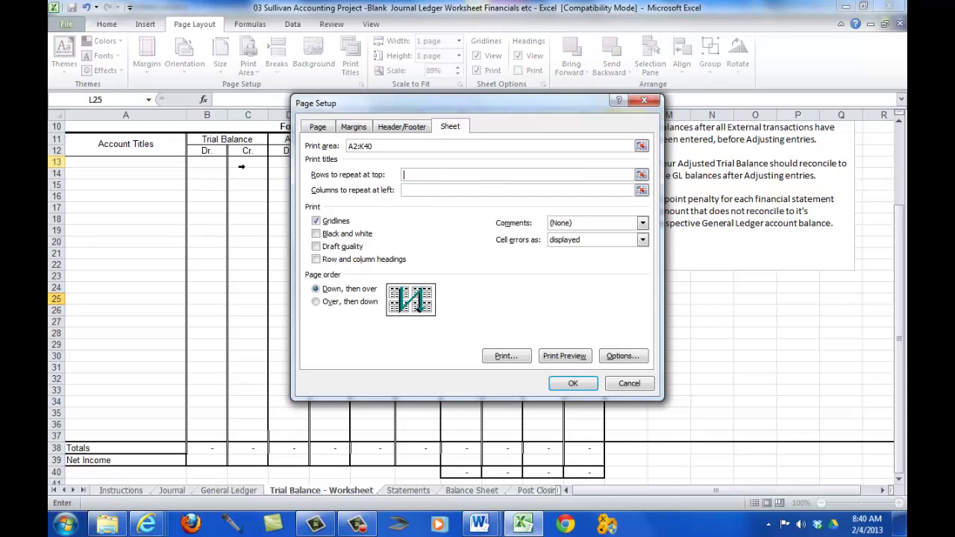
click(573, 383)
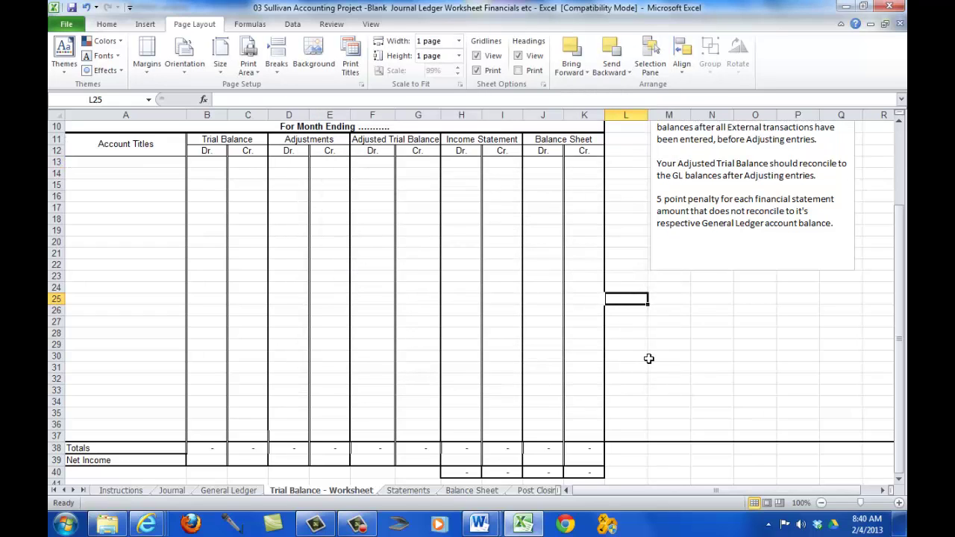